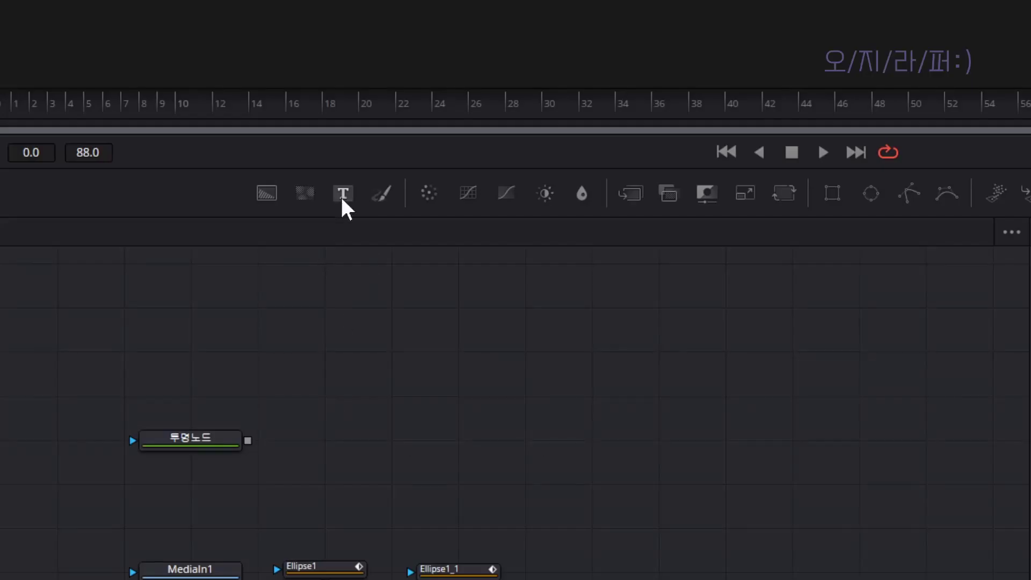
Add three text nodes and merge them one after another onto the 투명노드 node
left_click(342, 200)
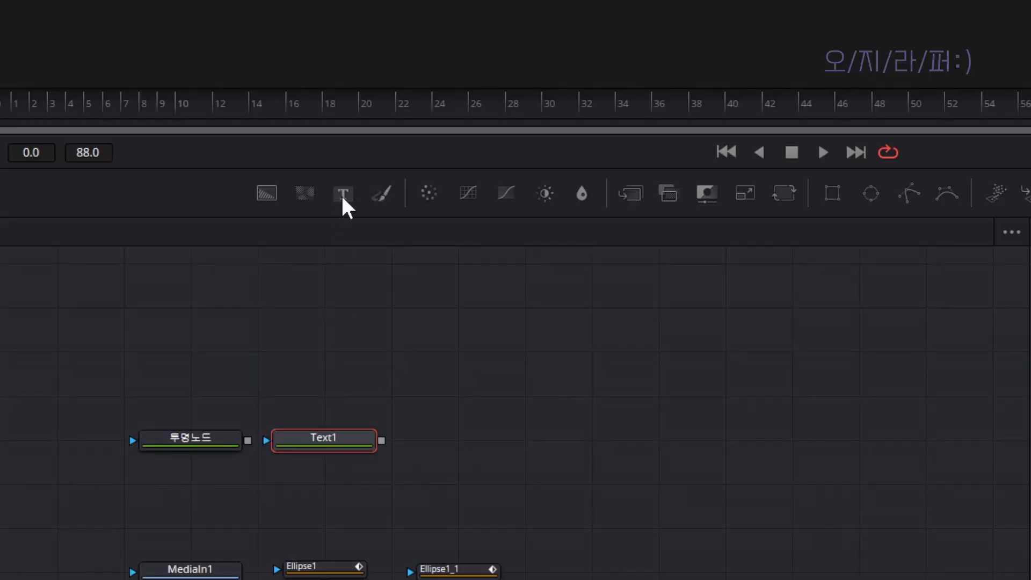
left_click(342, 200)
left_click(342, 200)
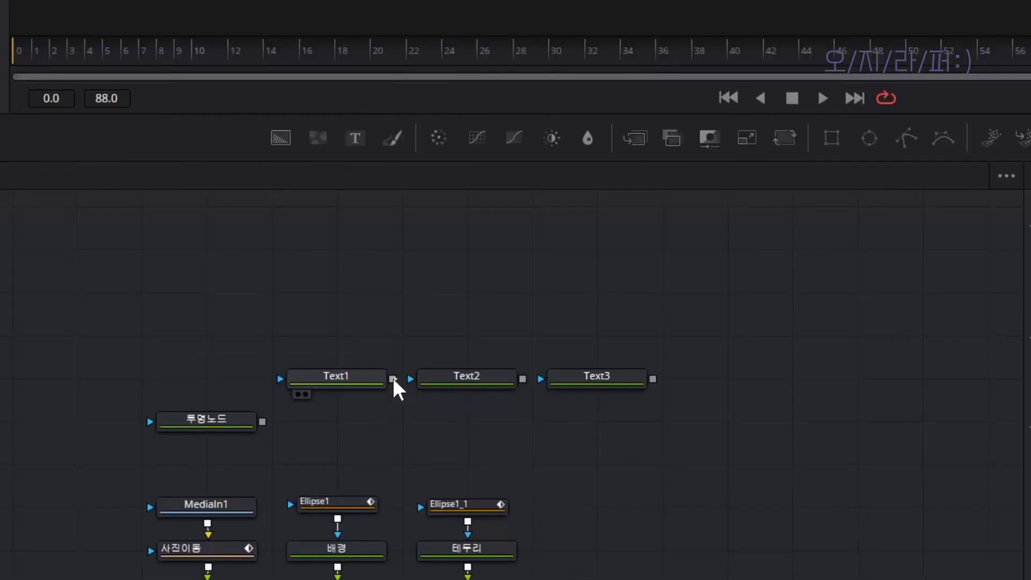
left_click_drag(393, 376, 261, 418)
left_click_drag(523, 370, 396, 413)
left_click_drag(653, 369, 527, 403)
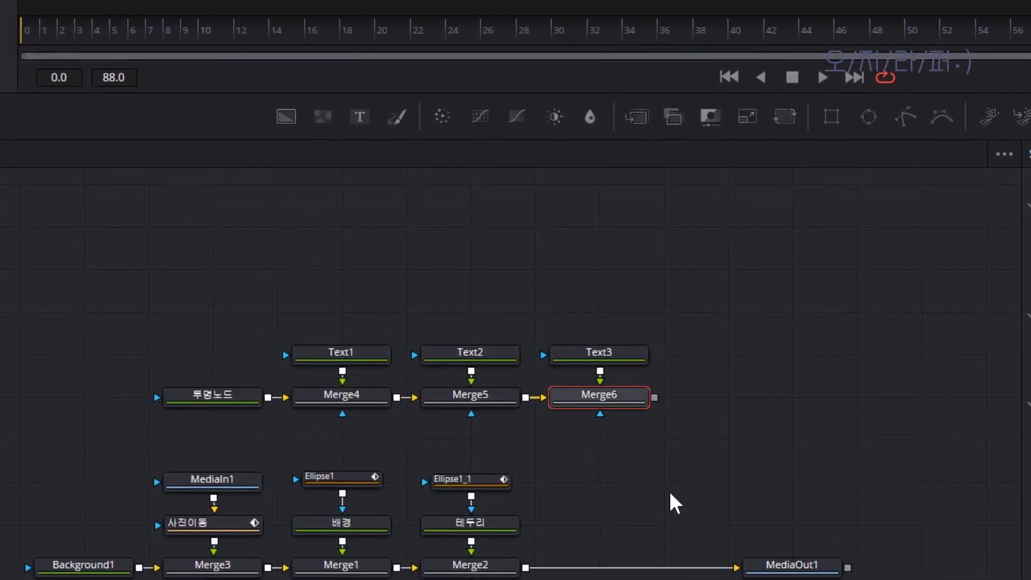
Rename the three text nodes 채널명, 태그 and 구독버튼 in chain order
left_click(349, 355)
key("F2")
type("채널별")
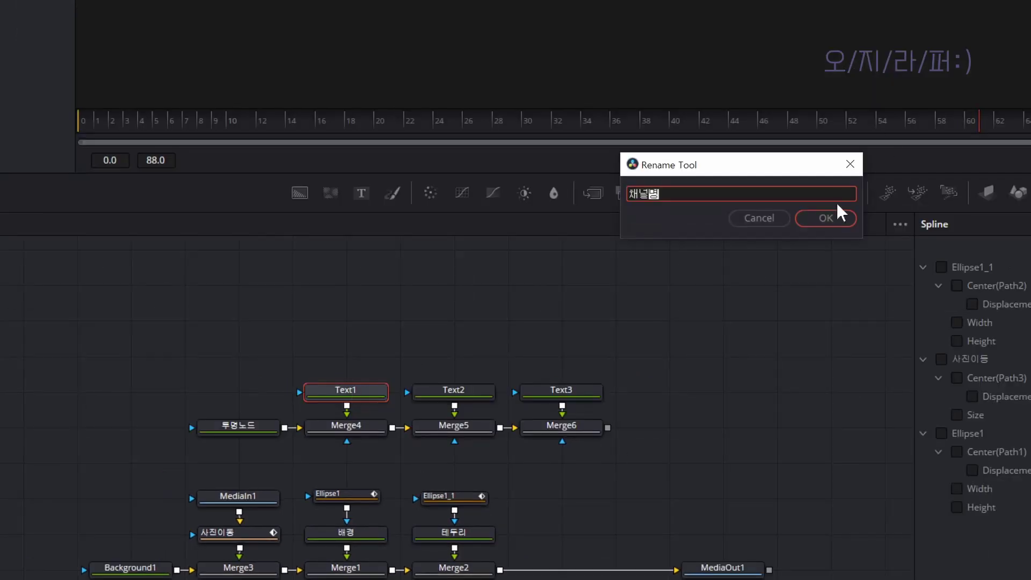
left_click(825, 217)
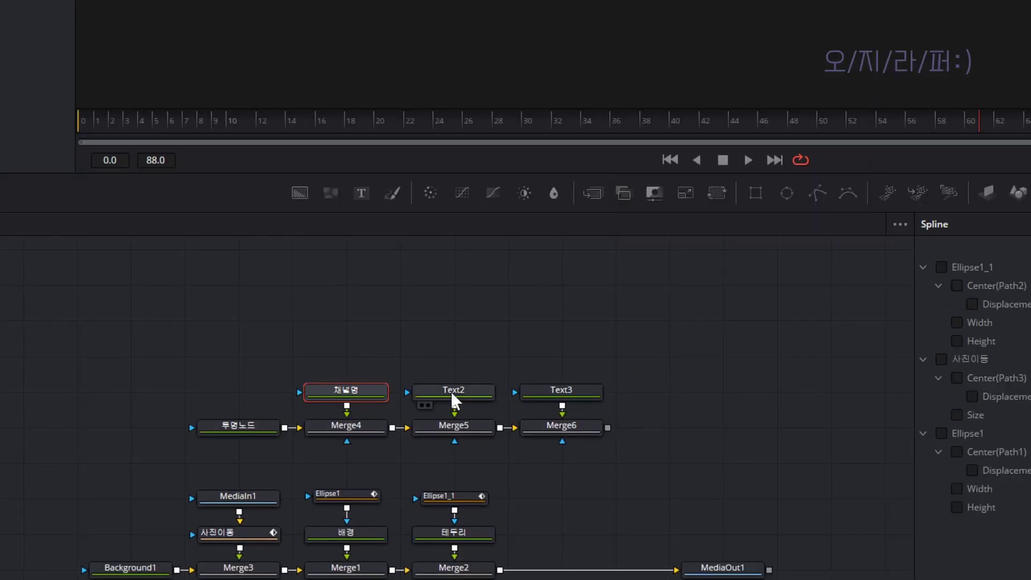
left_click(450, 391)
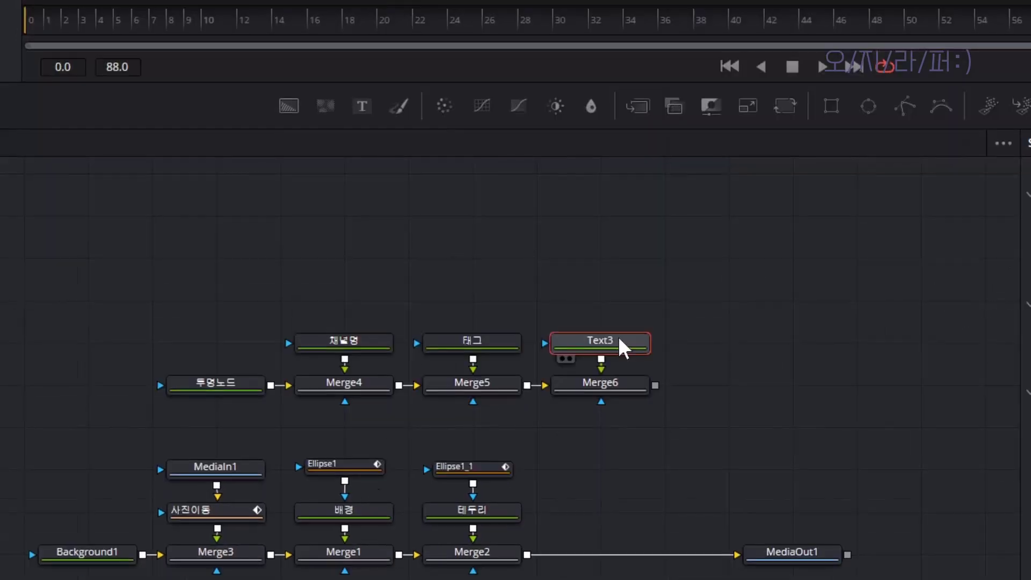
key("F2")
type("구독버트")
left_click(913, 133)
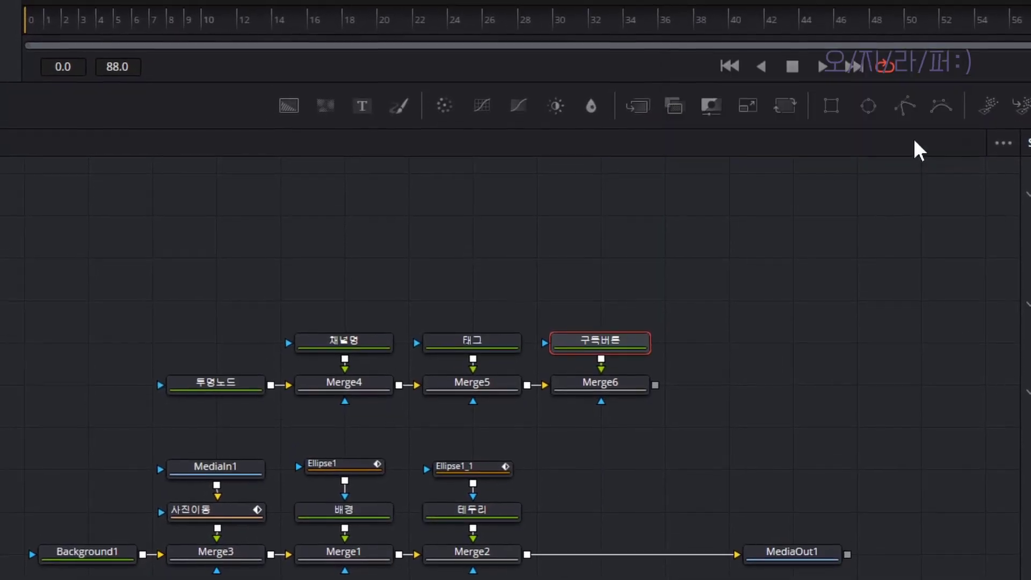
Merge the text chain's Merge6 output into the main chain between Merge2 and MediaOut1, and display MediaOut1 in the viewer
left_click(622, 376)
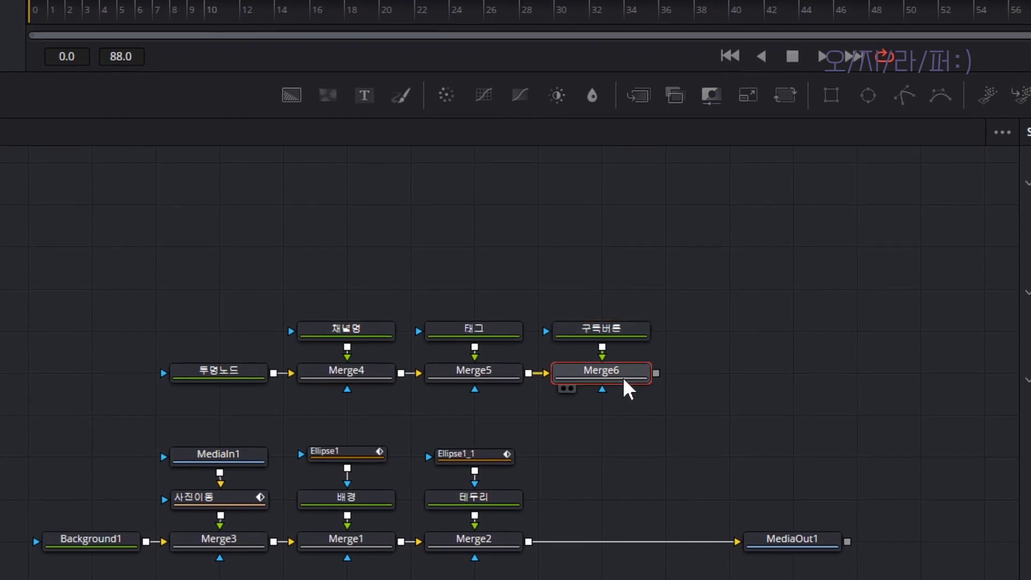
left_click_drag(655, 375, 660, 418)
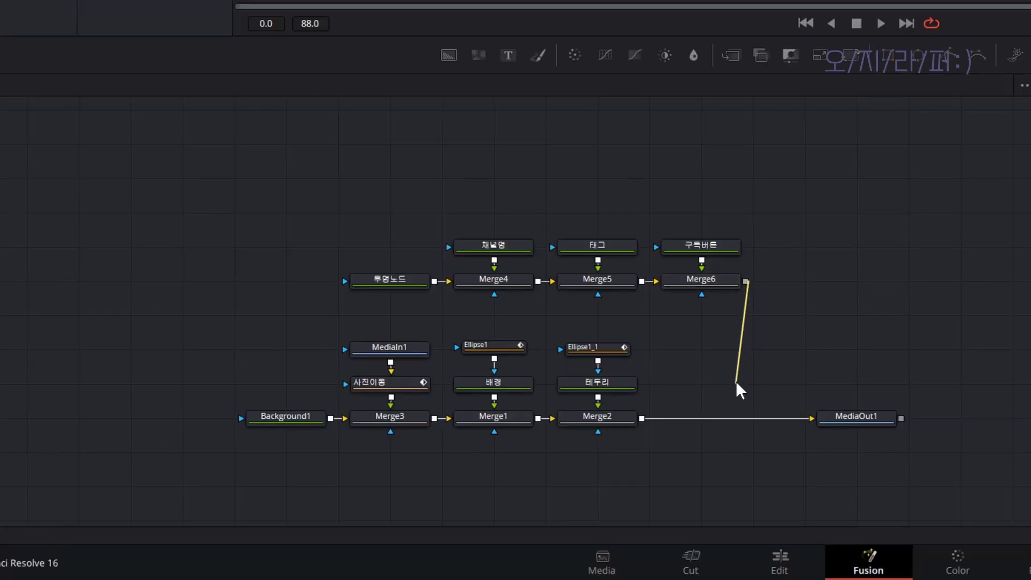
left_click_drag(736, 382, 765, 335)
left_click_drag(745, 280, 645, 417)
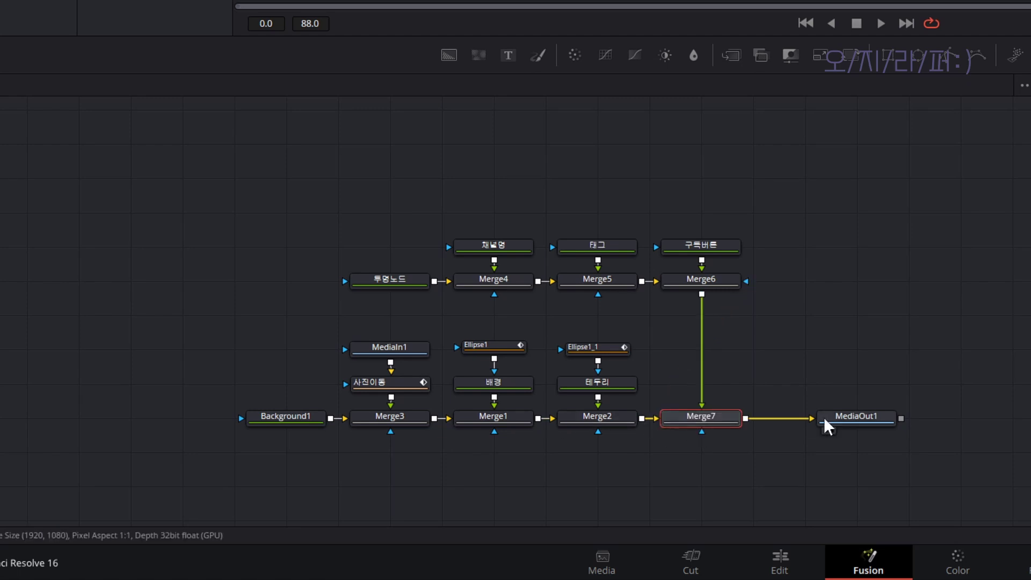
left_click(831, 430)
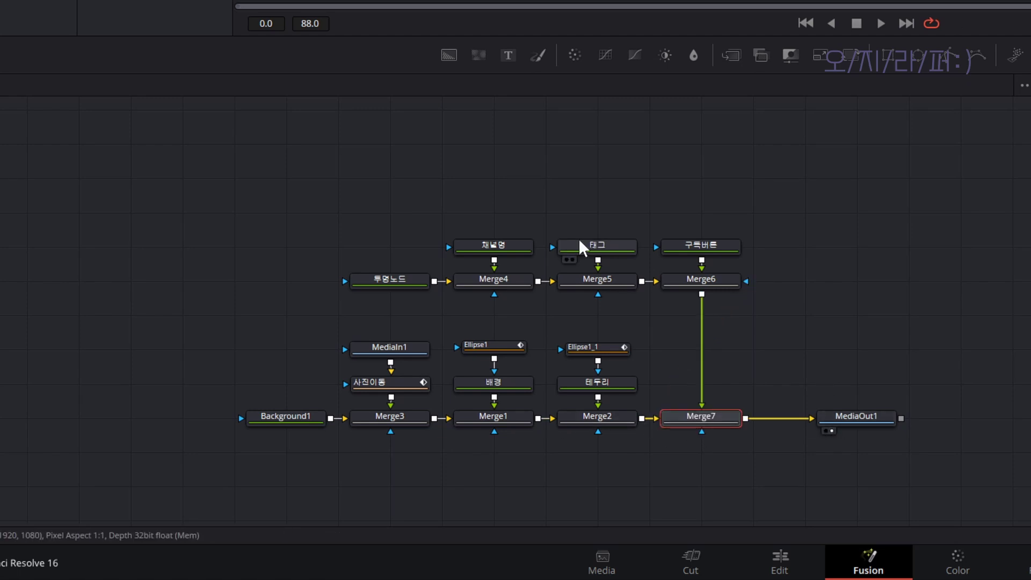
Enlarge the viewer area above the node graph
left_click(597, 245)
left_click(701, 245)
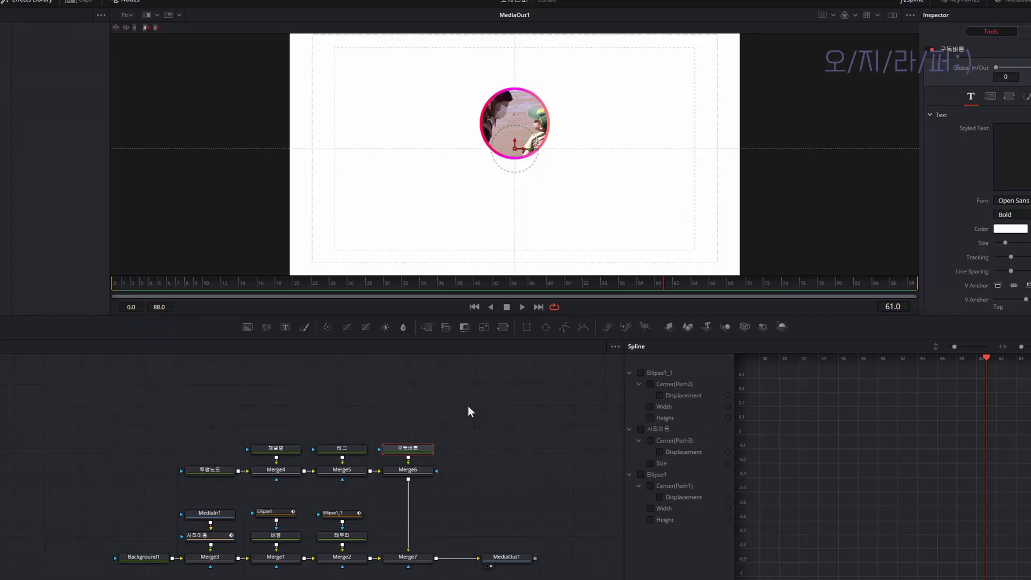
left_click_drag(470, 338, 498, 445)
scroll(477, 511, "down", 5)
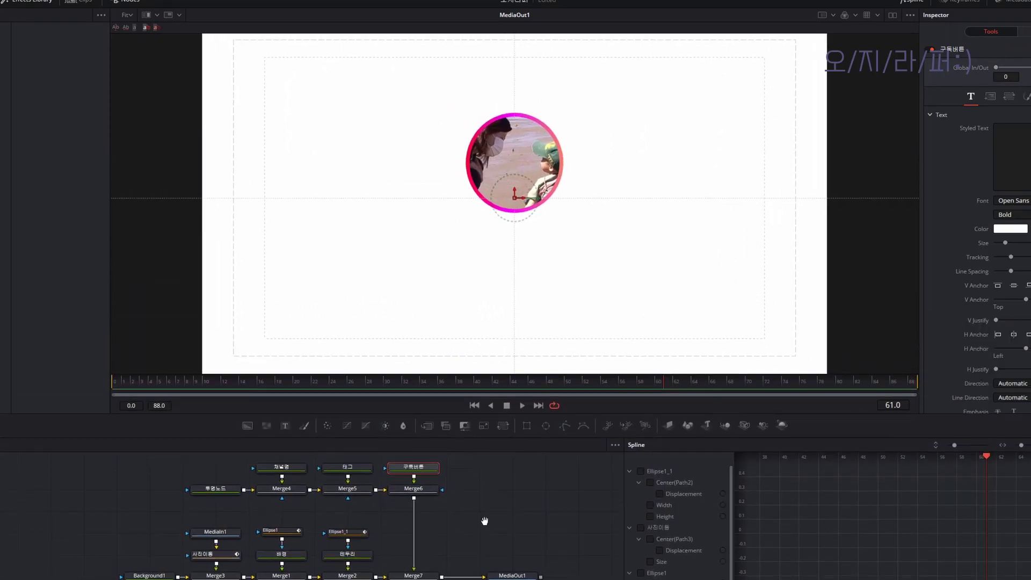
Toggle the viewer area between the dual and single layouts
left_click(892, 15)
left_click(950, 36)
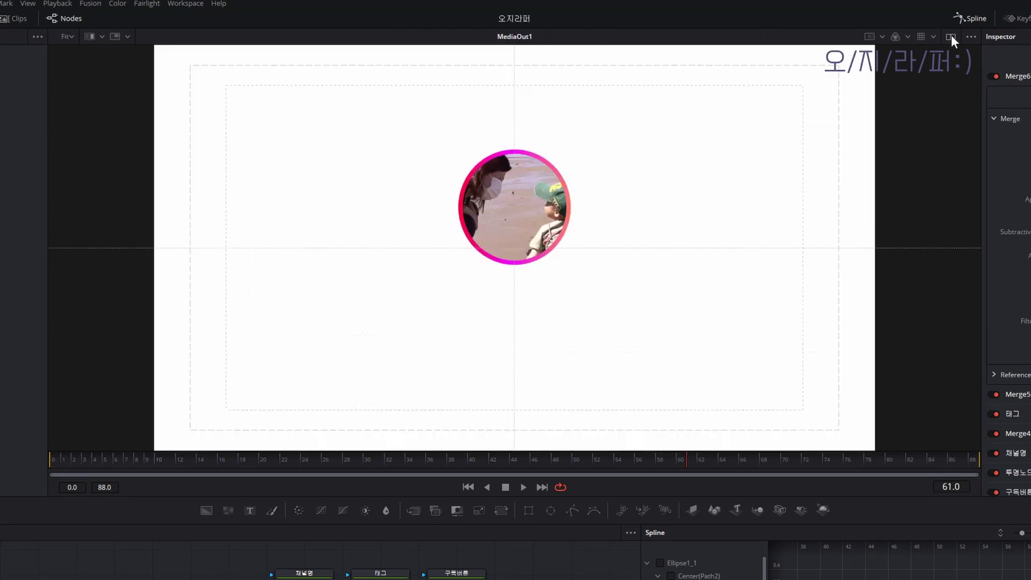
left_click(950, 36)
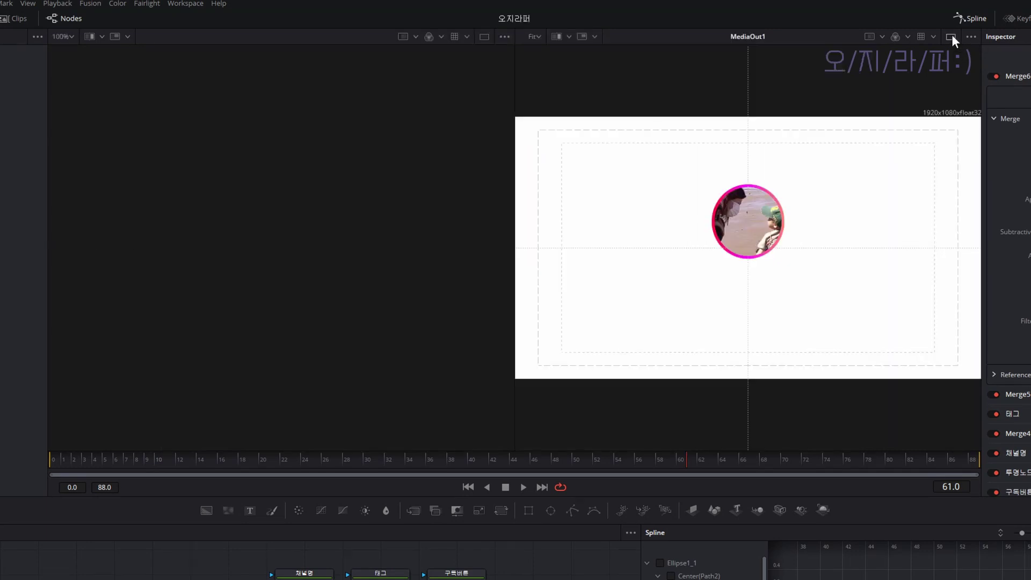
left_click(950, 36)
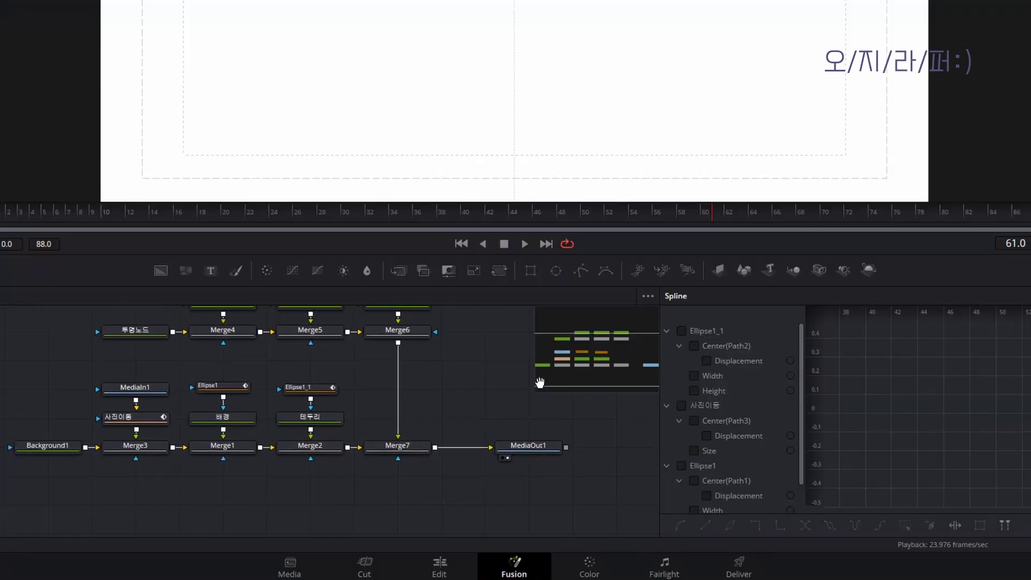
left_click_drag(488, 392, 469, 492)
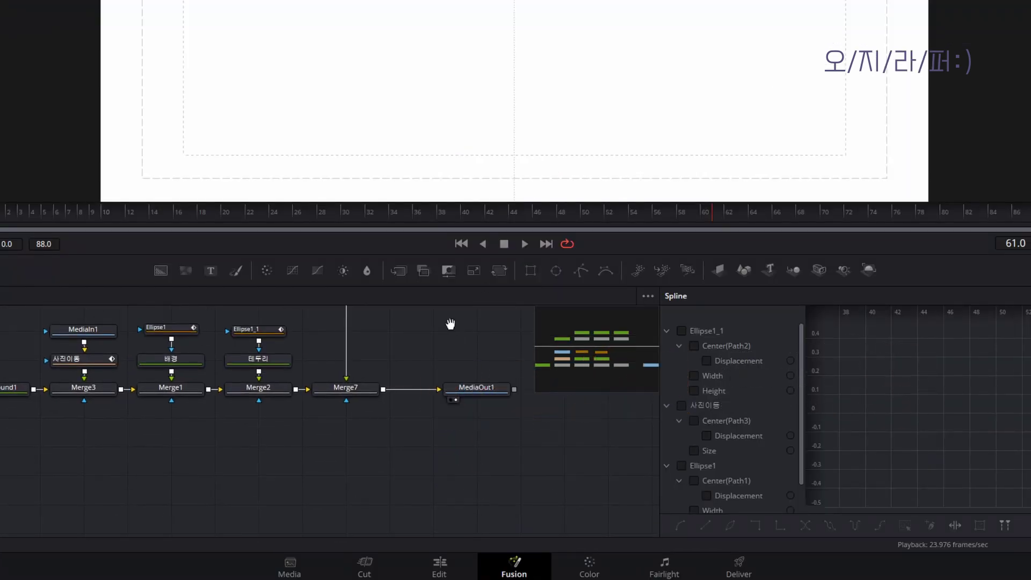
left_click_drag(451, 322, 528, 425)
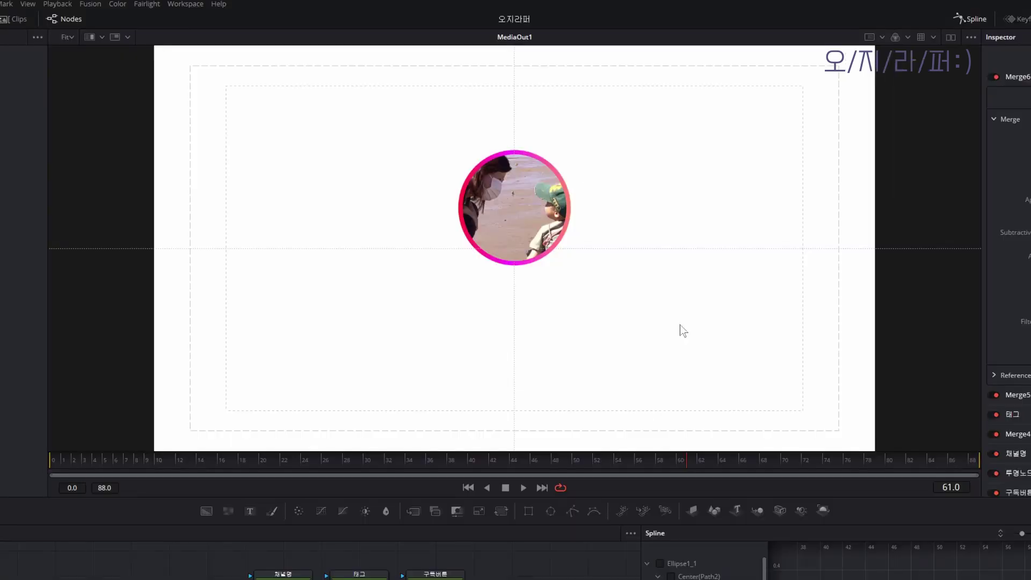
scroll(680, 324, "up", 8)
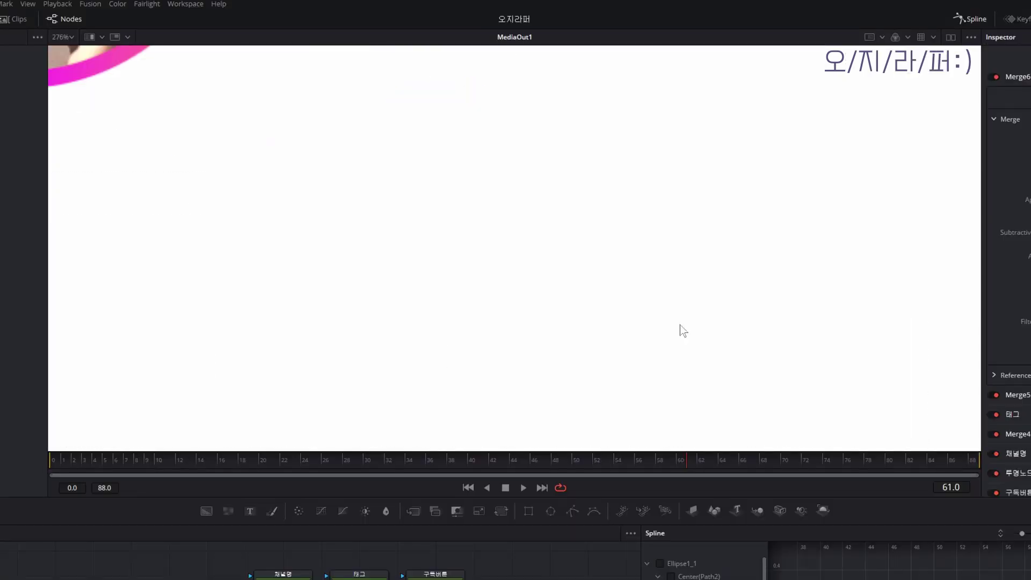
scroll(680, 324, "down", 10)
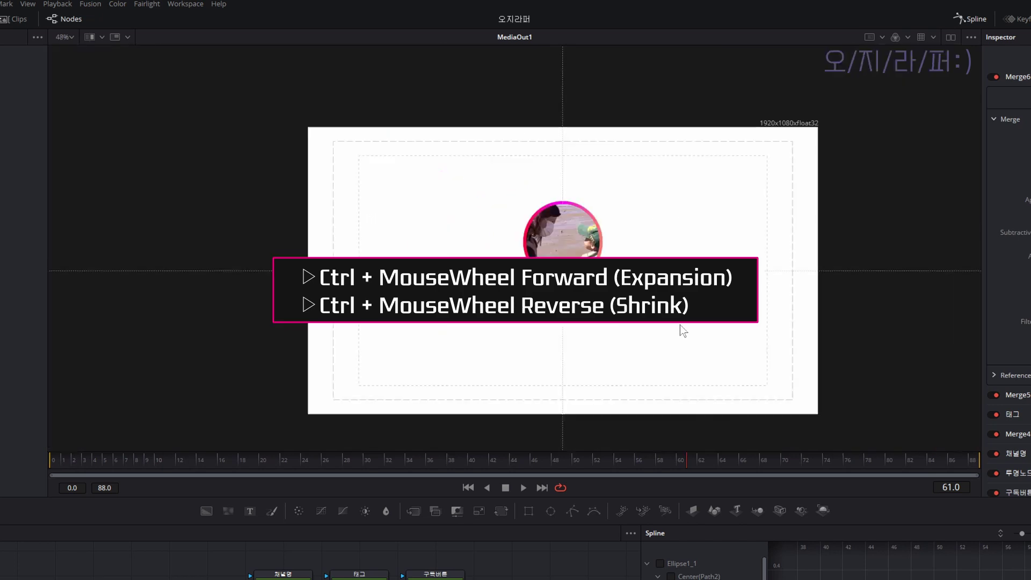
scroll(680, 324, "up", 2)
scroll(680, 324, "down", 4)
scroll(680, 324, "up", 2)
scroll(680, 324, "down", 2)
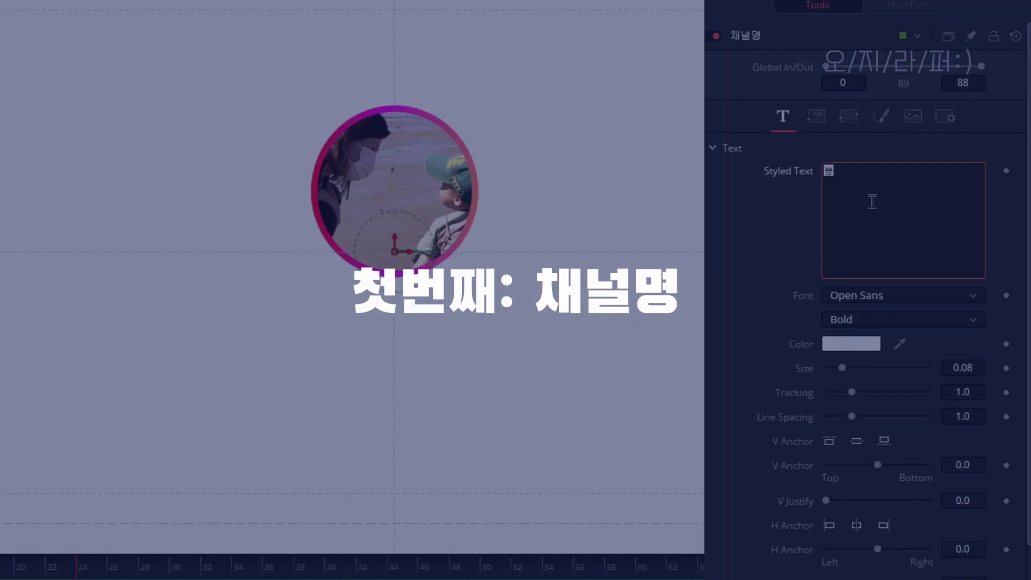
Enter "뿡스가족" as the 채널명 node's text and set its color to dark grey with a brightness value of 56
type("퐁스가족")
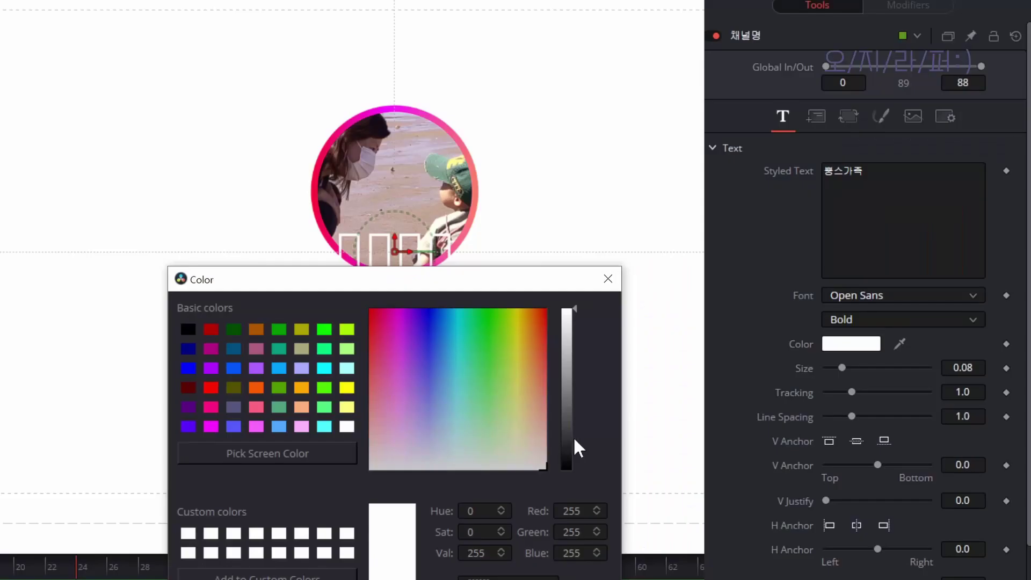
left_click_drag(572, 436, 565, 433)
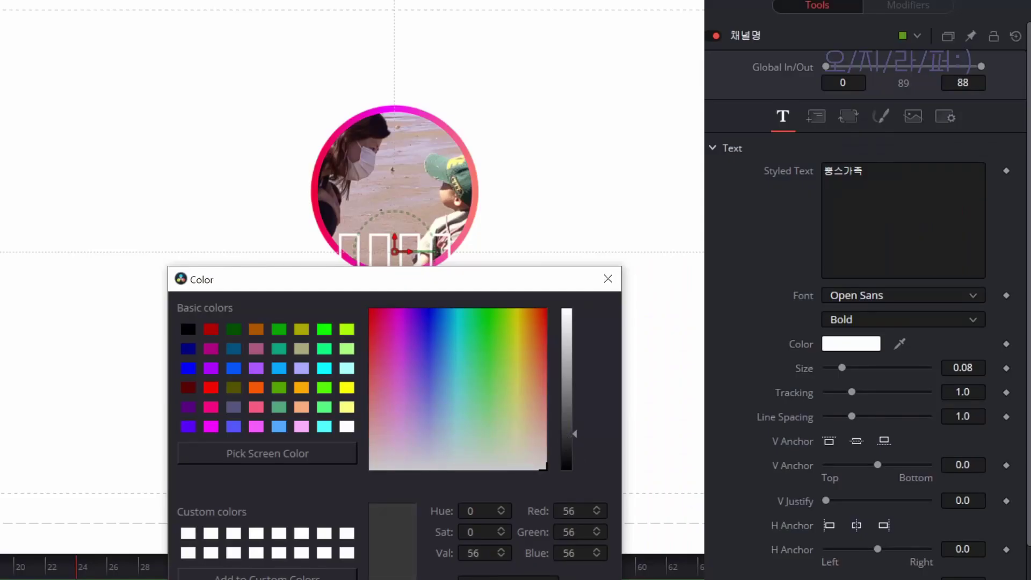
key("Return")
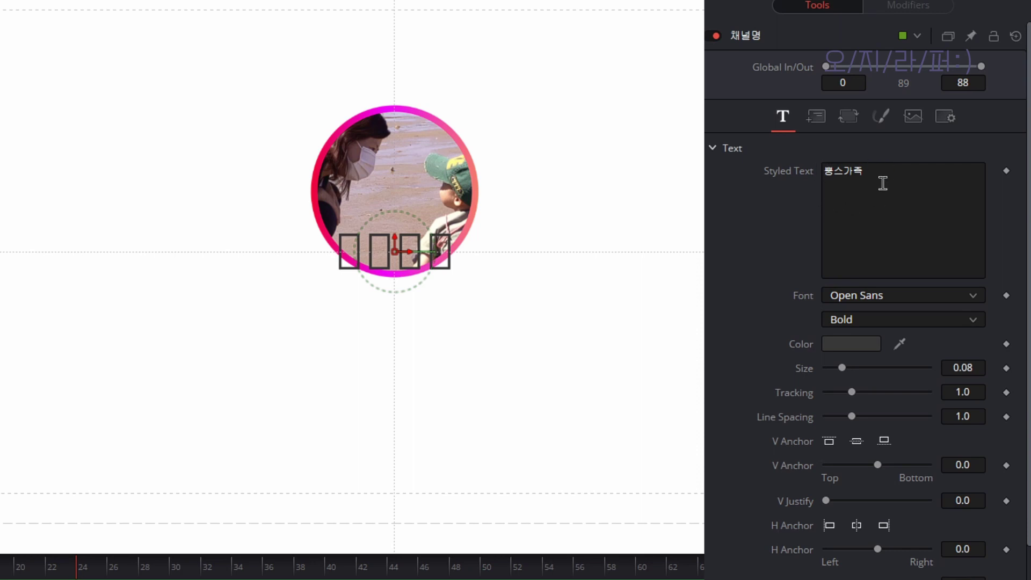
Set the channel name text's font to Cafe24 Ohsquare air
left_click(902, 295)
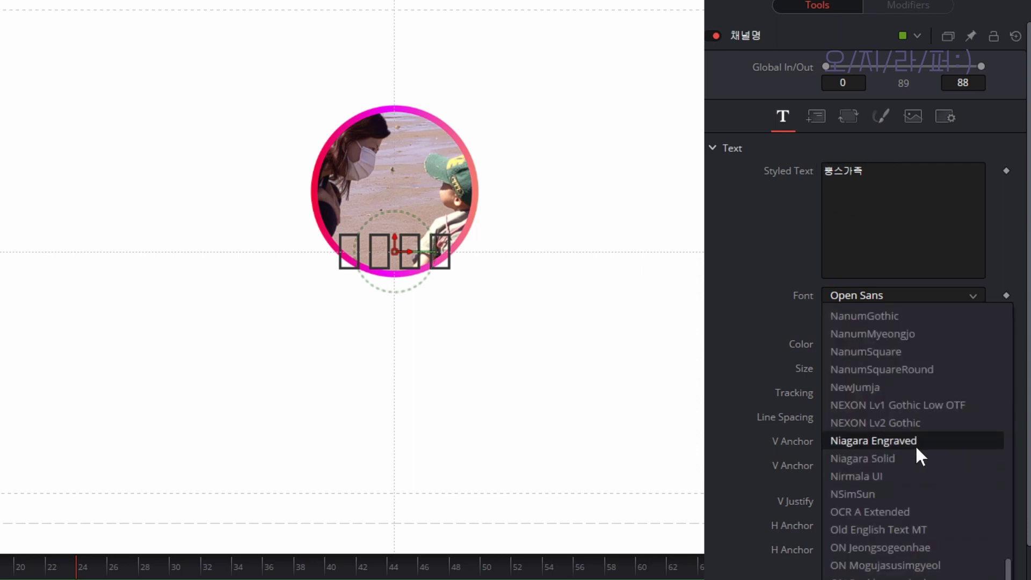
left_click(910, 426)
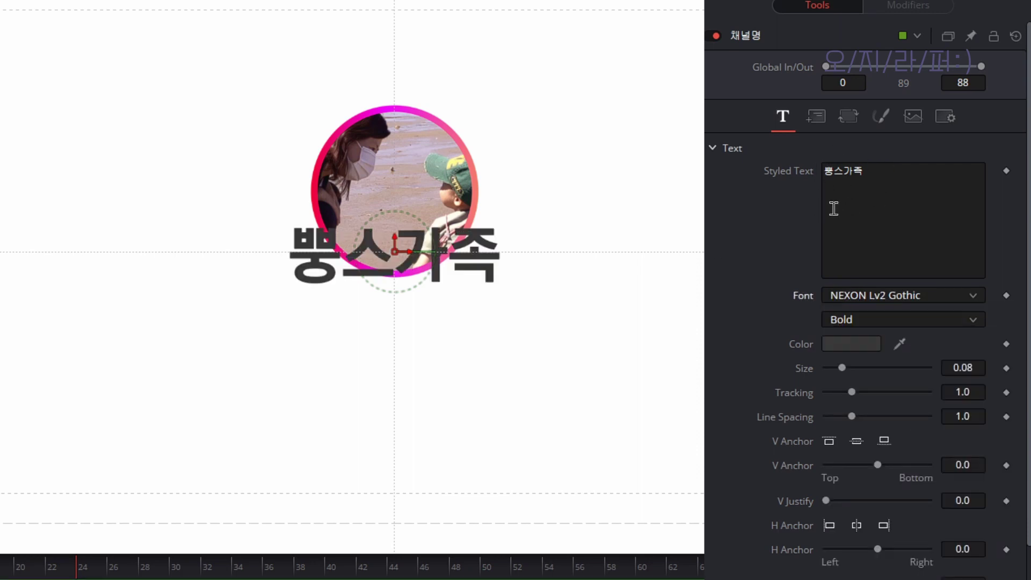
left_click(864, 295)
left_click_drag(1007, 564, 991, 390)
scroll(990, 386, "up", 7)
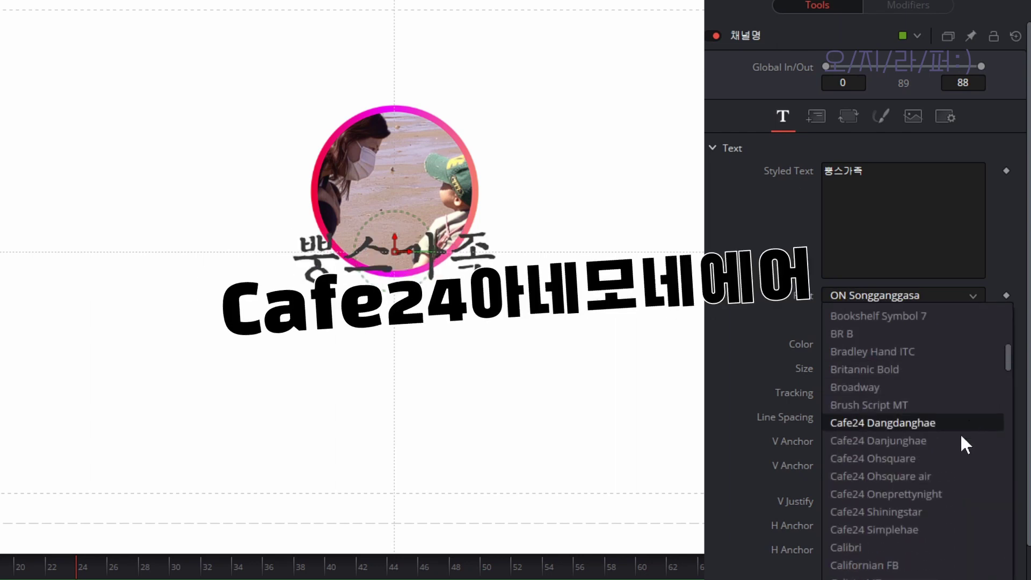
left_click(931, 477)
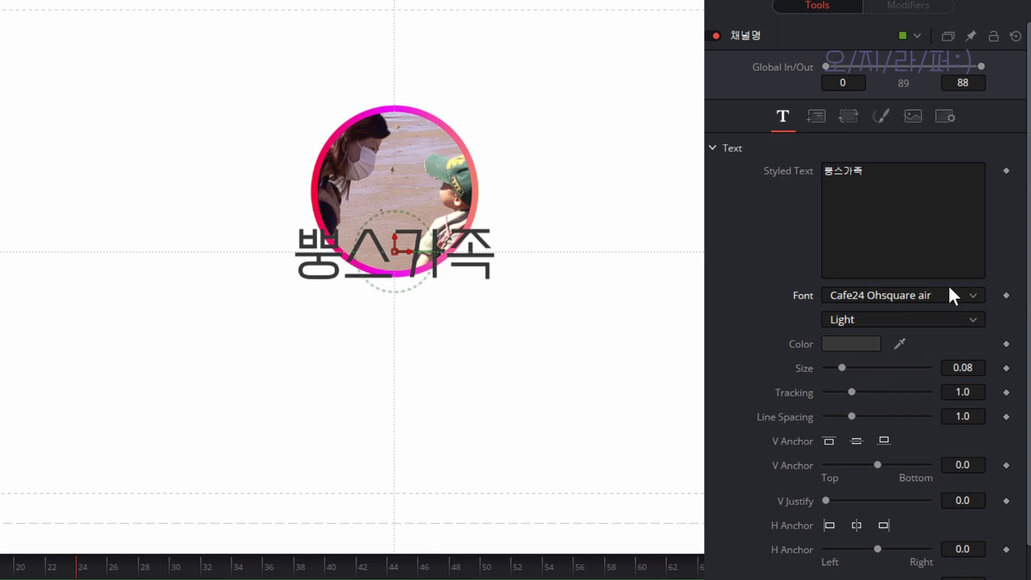
Reduce the channel name text to size 0.0499 and place it just below the round photo
left_click_drag(842, 367, 836, 368)
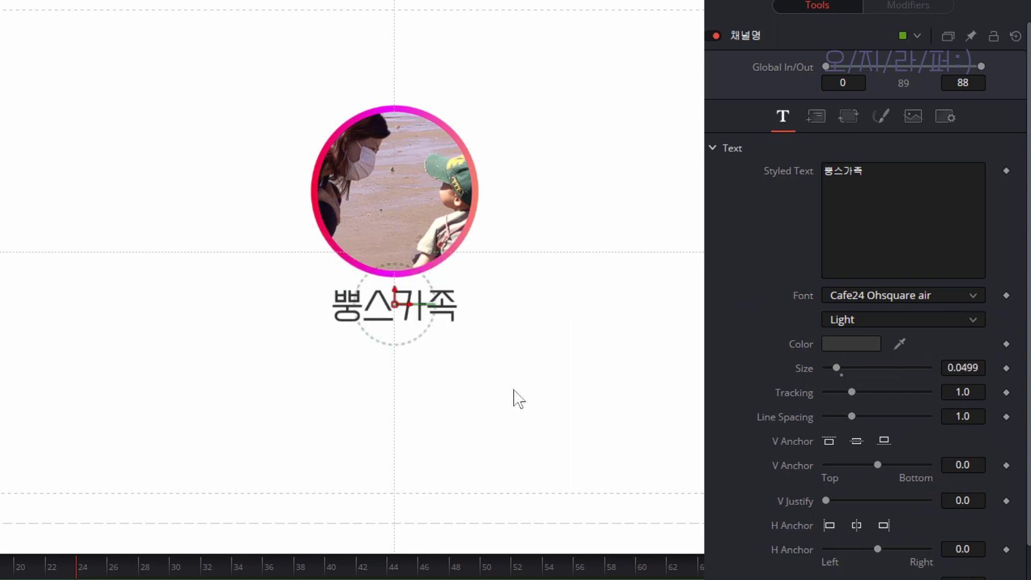
left_click(815, 116)
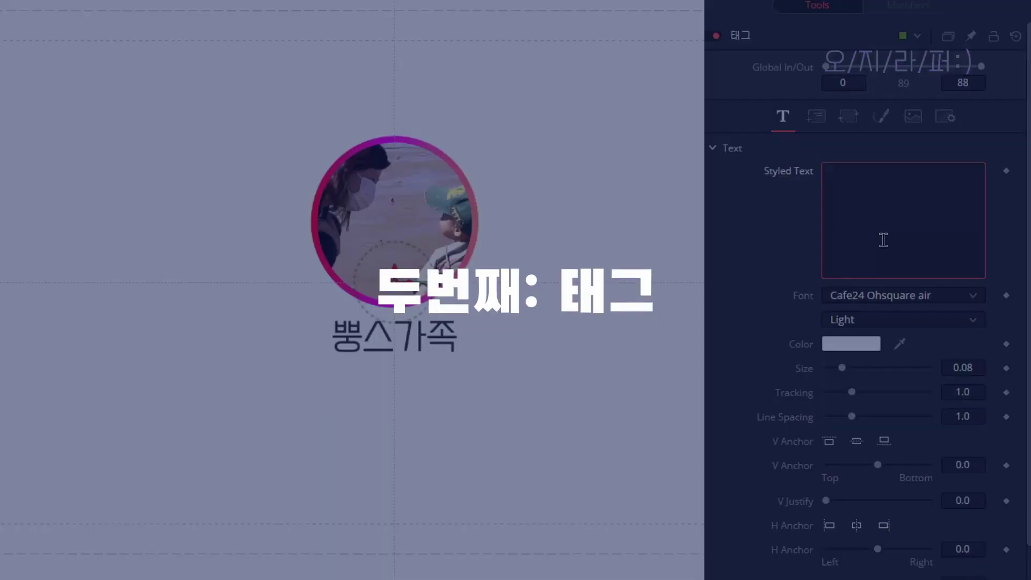
Enter "#내사랑 #내모든것" as the 태그 node's text and color it pink, #ff007f
type("#내")
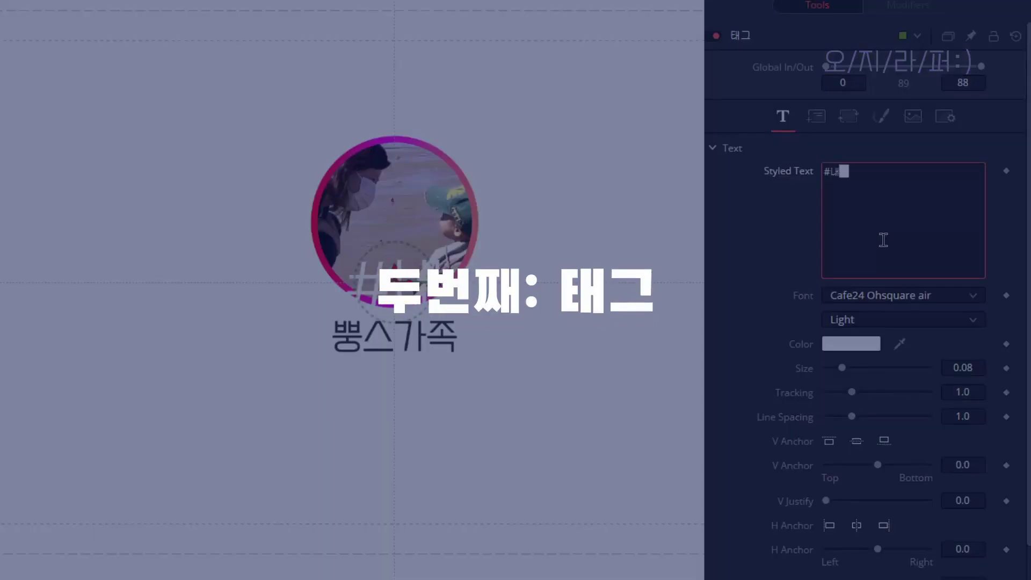
type("사랑 #내모든것")
left_click(851, 344)
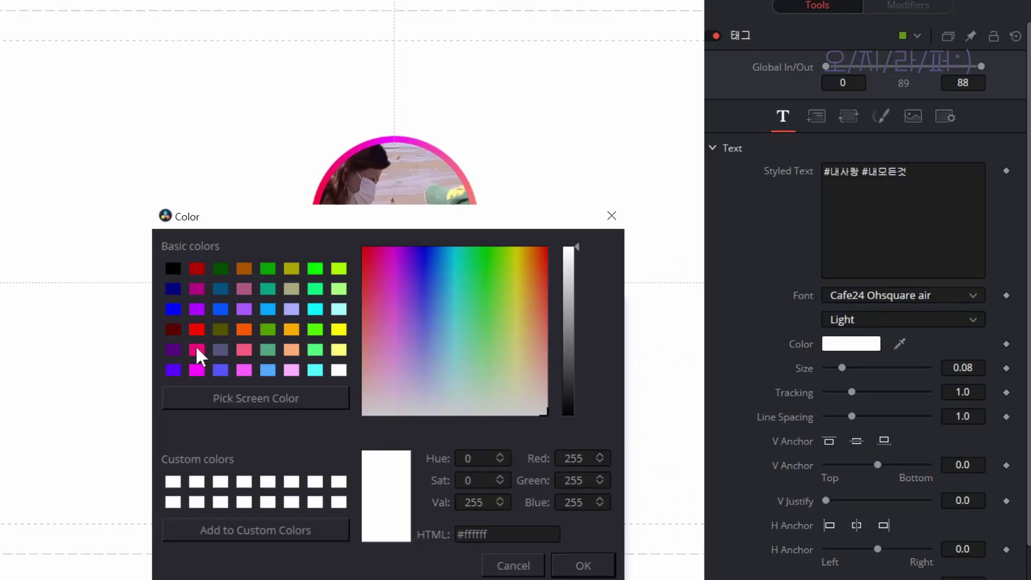
left_click(197, 349)
left_click_drag(492, 534, 458, 534)
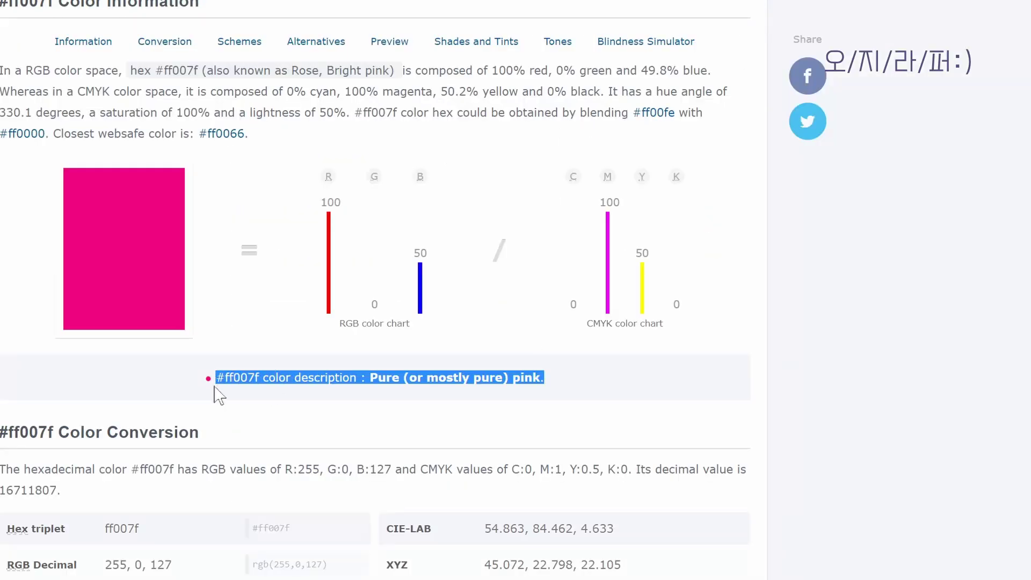
left_click_drag(236, 382, 214, 377)
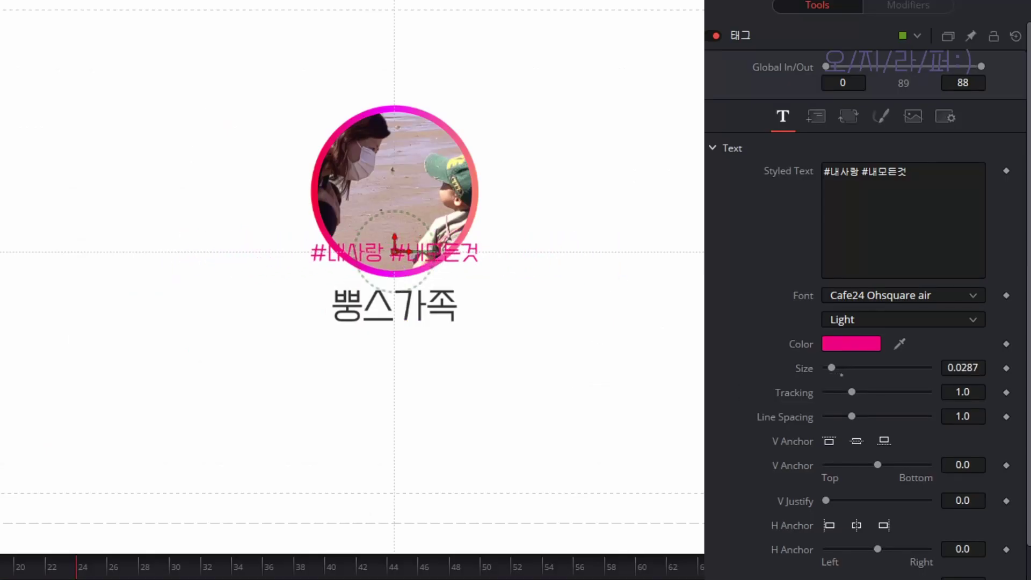
Set the tag text's size to 0.0287 and place it directly below the channel name
left_click_drag(395, 251, 394, 340)
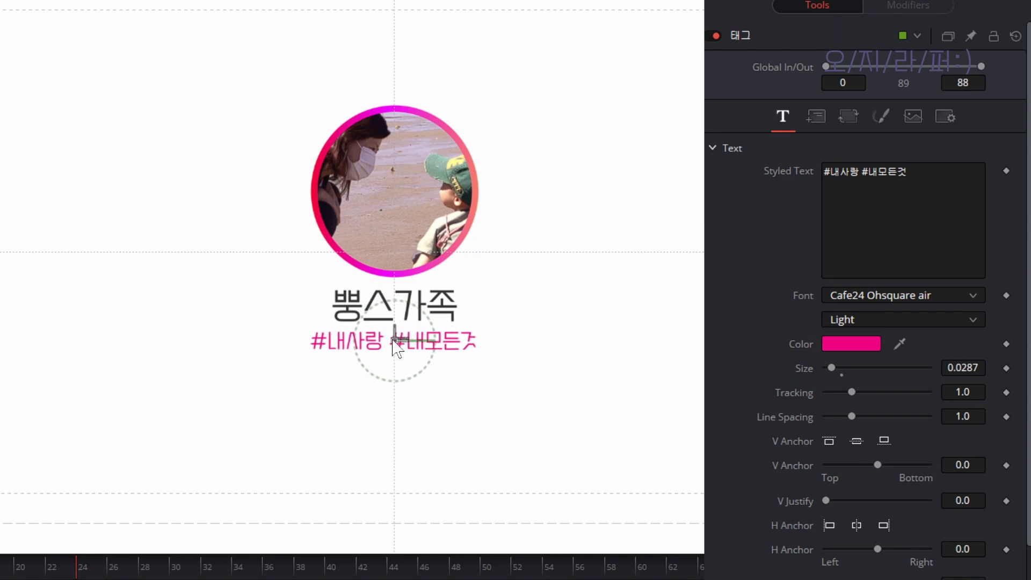
Center the tag text horizontally at X 0.5 and raise it to about Y 0.361, closer to the channel name
left_click(822, 119)
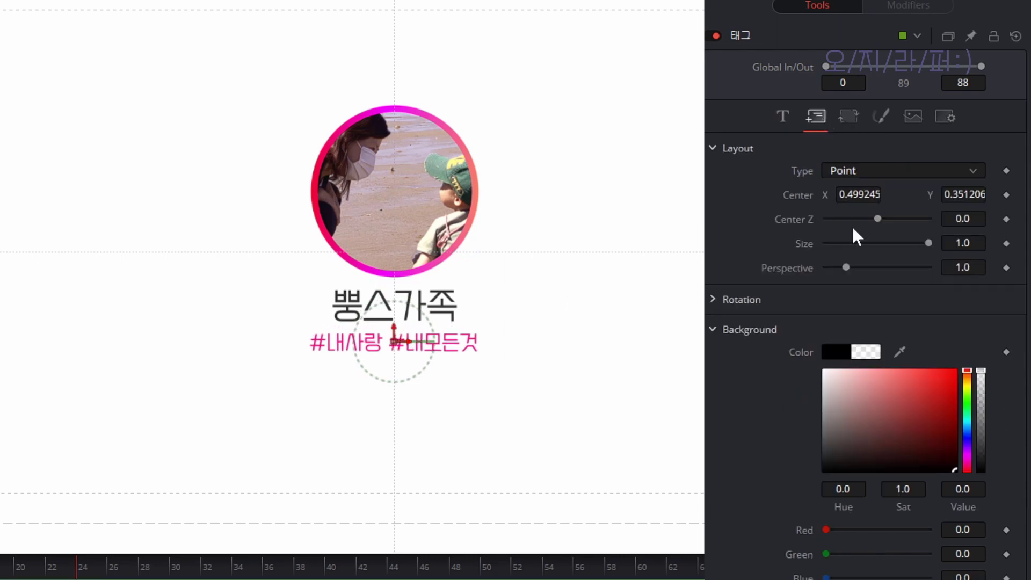
double_click(798, 195)
left_click_drag(395, 236, 400, 321)
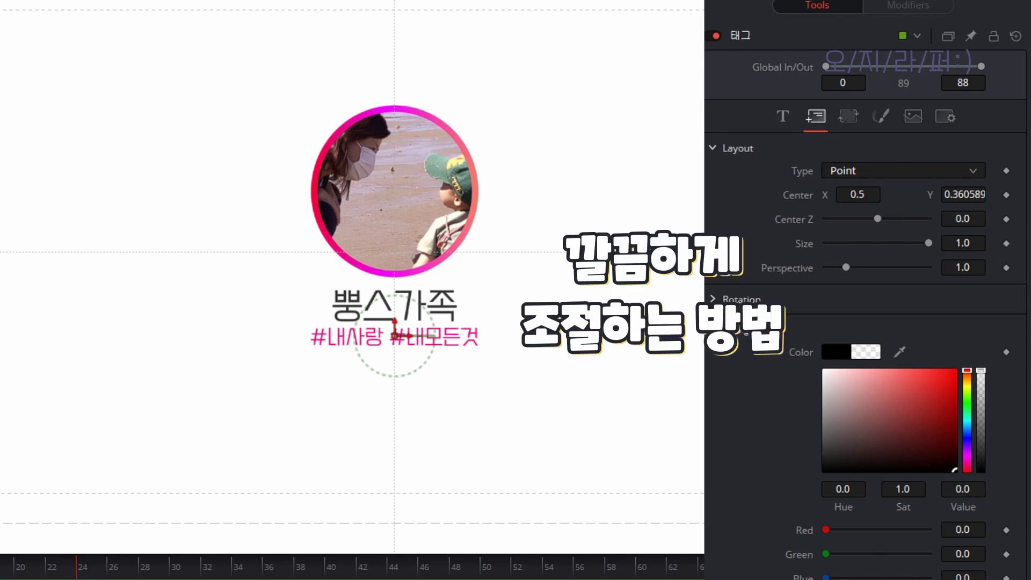
Enter "구독" as the 구독버튼 node's text and enable shading element 4 to add a box behind it
left_click(883, 247)
type("구독")
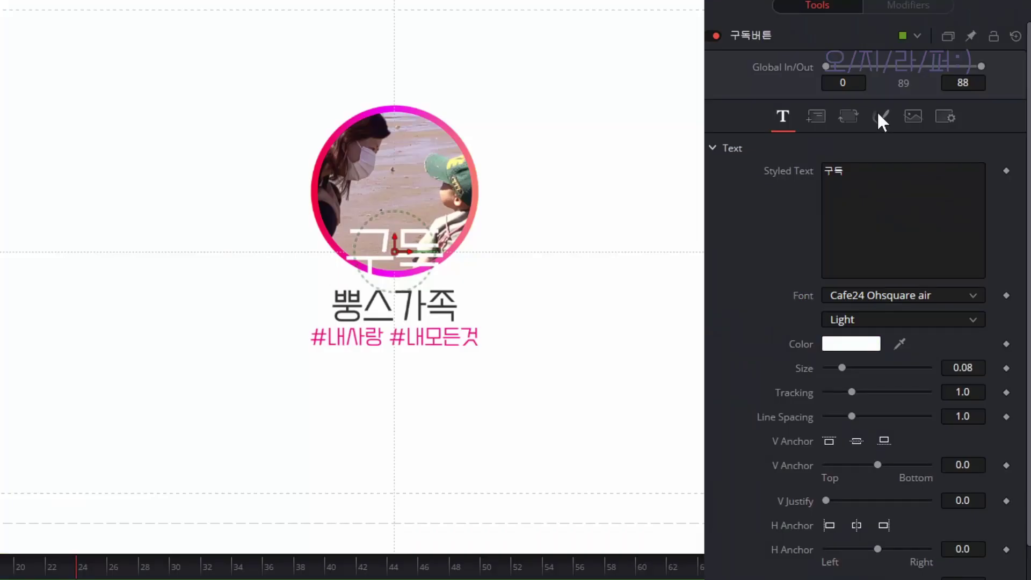
left_click(880, 116)
left_click(854, 171)
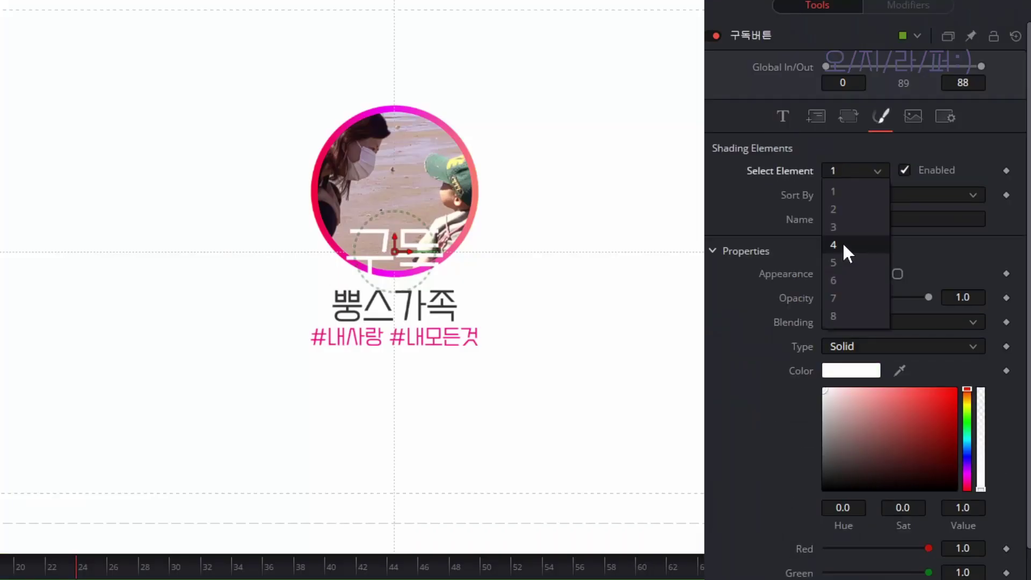
left_click(843, 242)
left_click(904, 169)
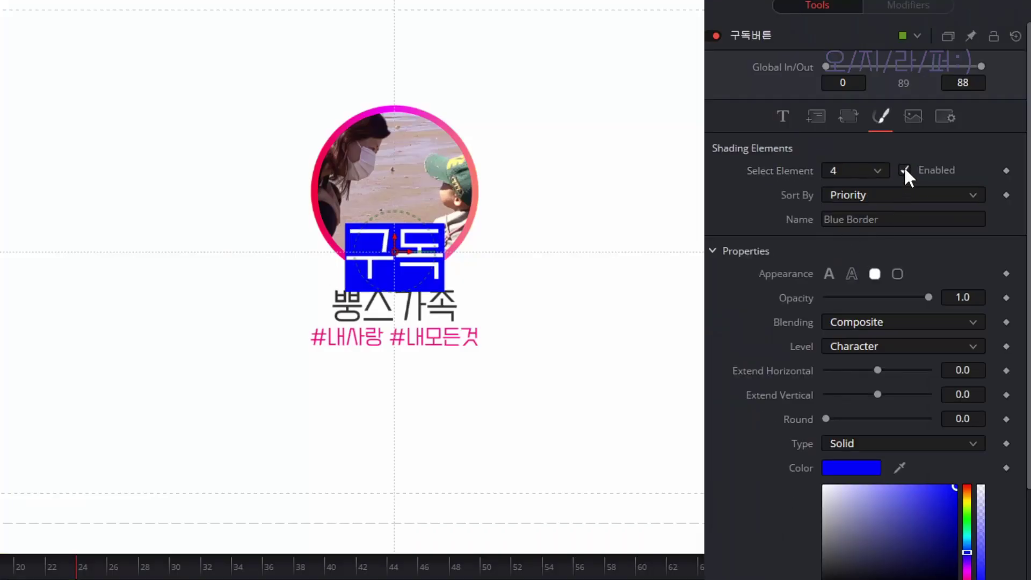
Set the 구독 box's level to Line, extend it 0.06 horizontally and -0.07 vertically, and round its corners by 0.126
left_click(860, 346)
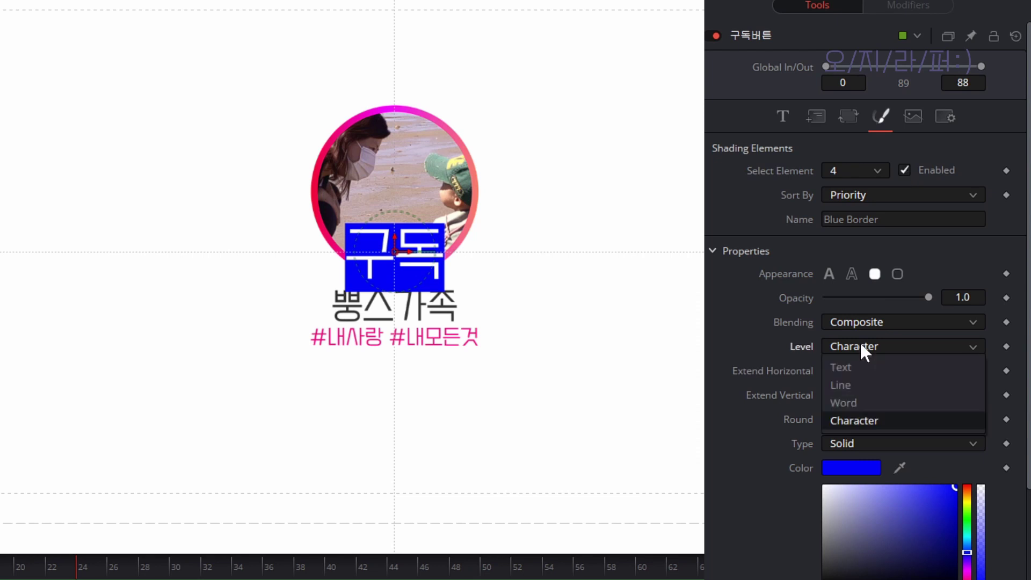
left_click(860, 384)
left_click_drag(877, 370, 870, 392)
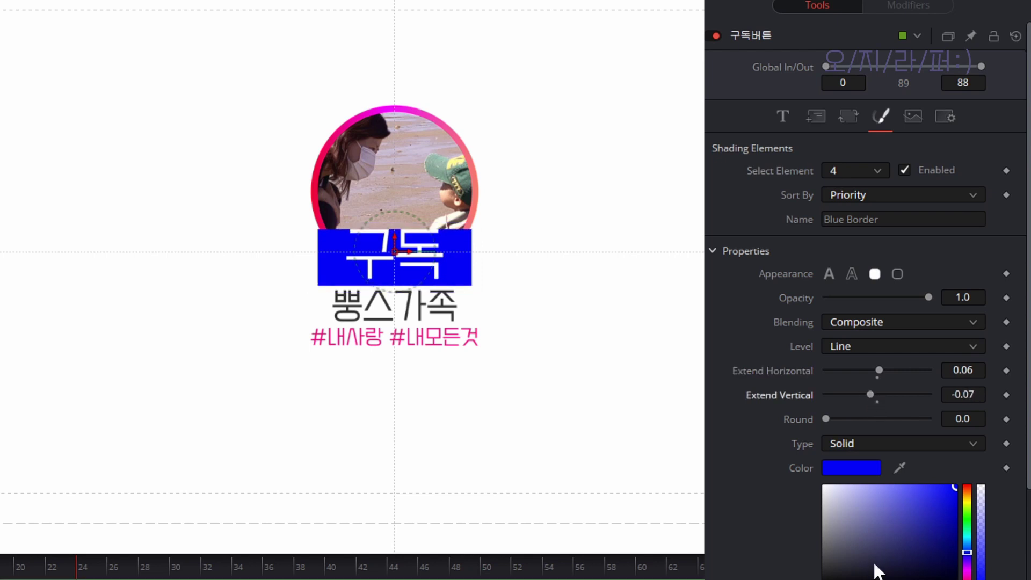
scroll(804, 499, "down", 5)
scroll(803, 499, "up", 2)
left_click_drag(825, 283, 839, 283)
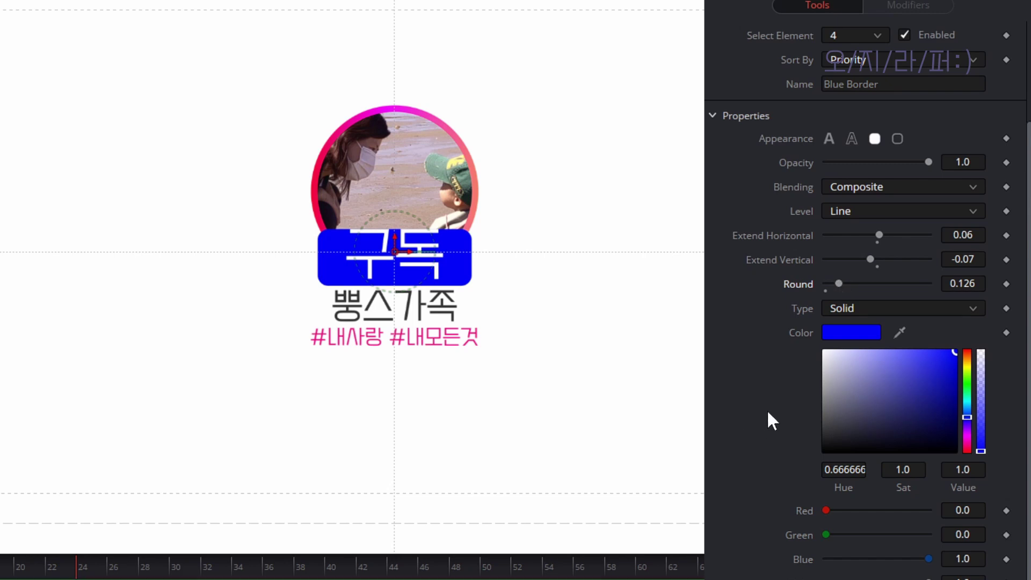
Offset the blue box behind the 구독 text by 0.004 in Y
scroll(810, 370, "down", 3)
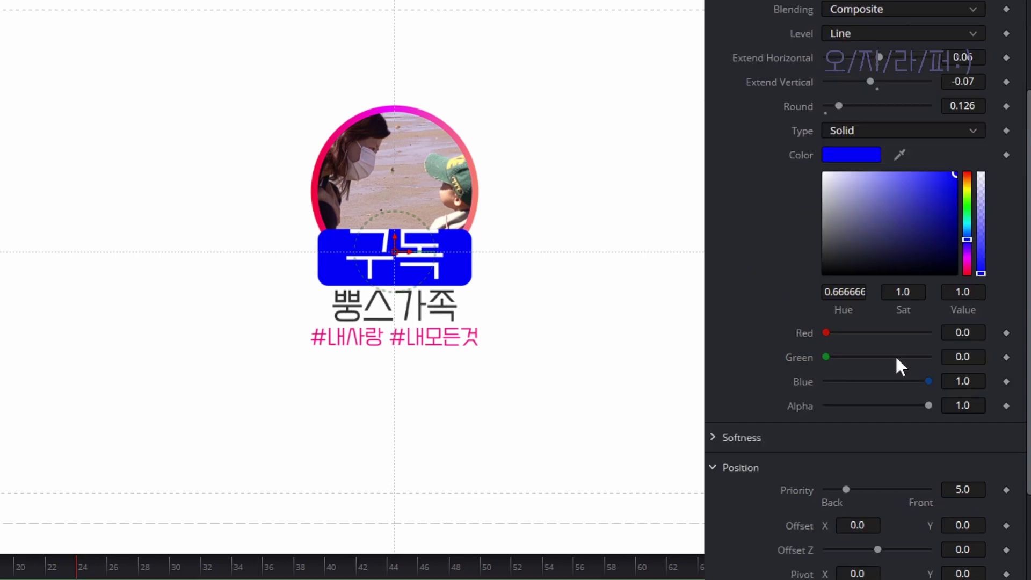
scroll(831, 441, "down", 2)
left_click_drag(963, 394, 965, 394)
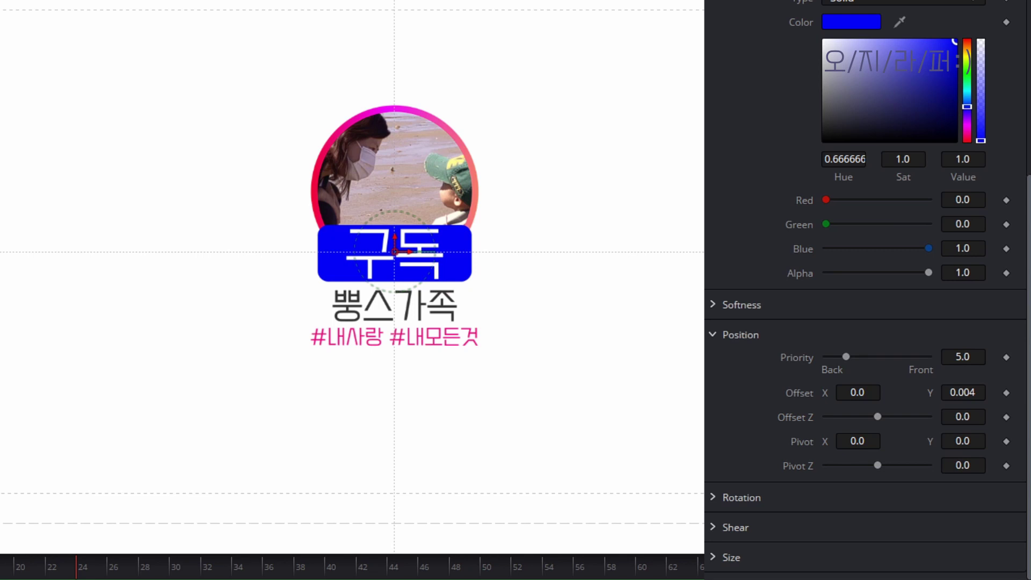
Switch the 구독 box's fill to a gradient and rearrange its blue, red, magenta and yellow color stops
scroll(837, 301, "up", 3)
left_click(902, 192)
left_click(850, 248)
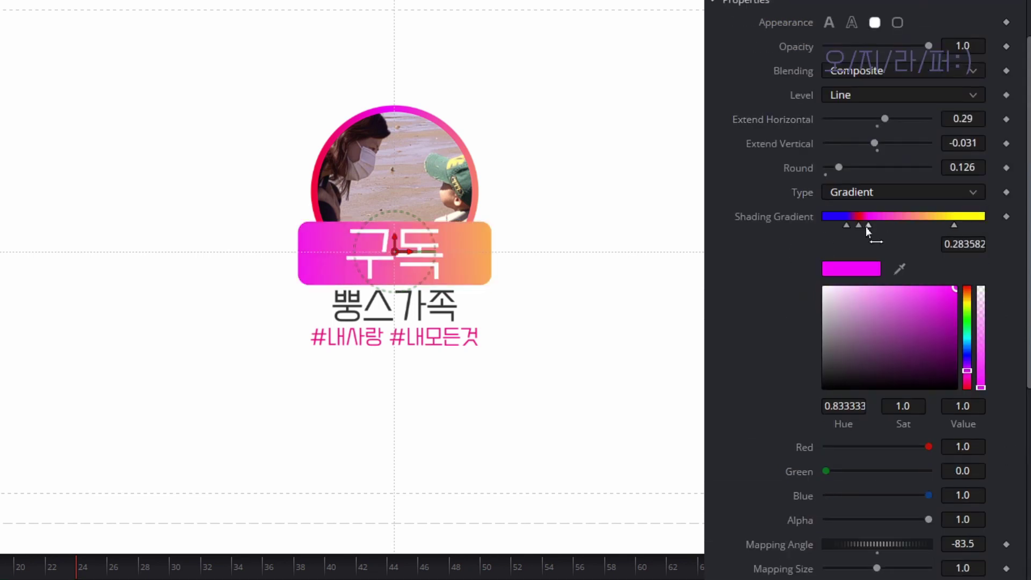
left_click(877, 224)
left_click(872, 224)
left_click(940, 226)
left_click_drag(939, 226, 934, 226)
left_click_drag(872, 226, 913, 225)
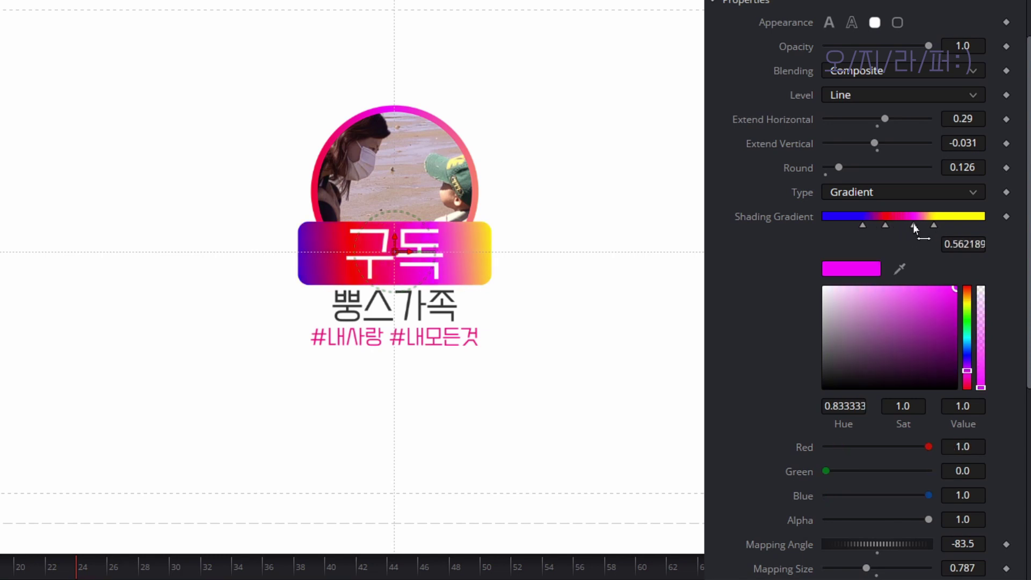
scroll(869, 249, "down", 5)
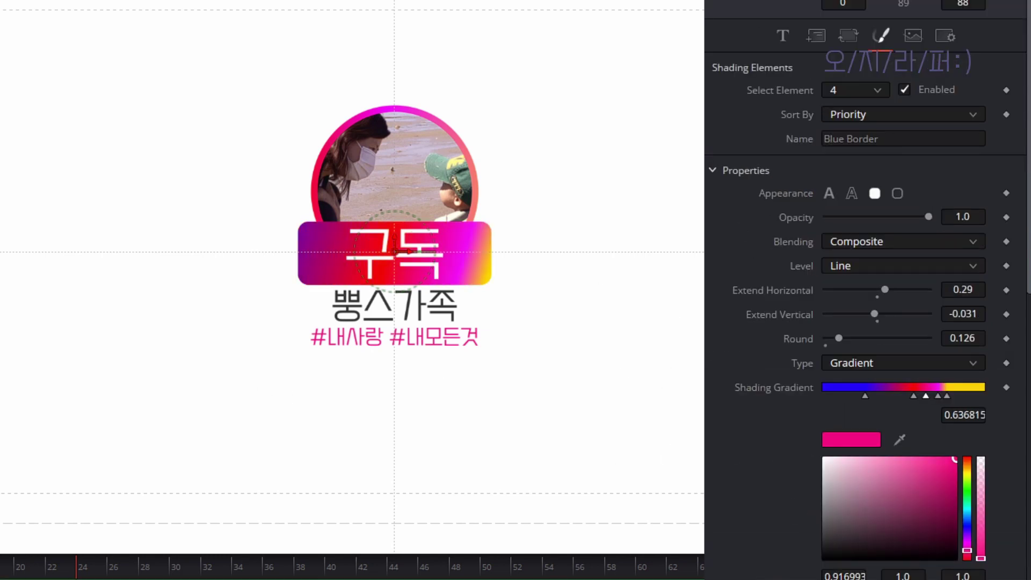
scroll(864, 258, "down", 10)
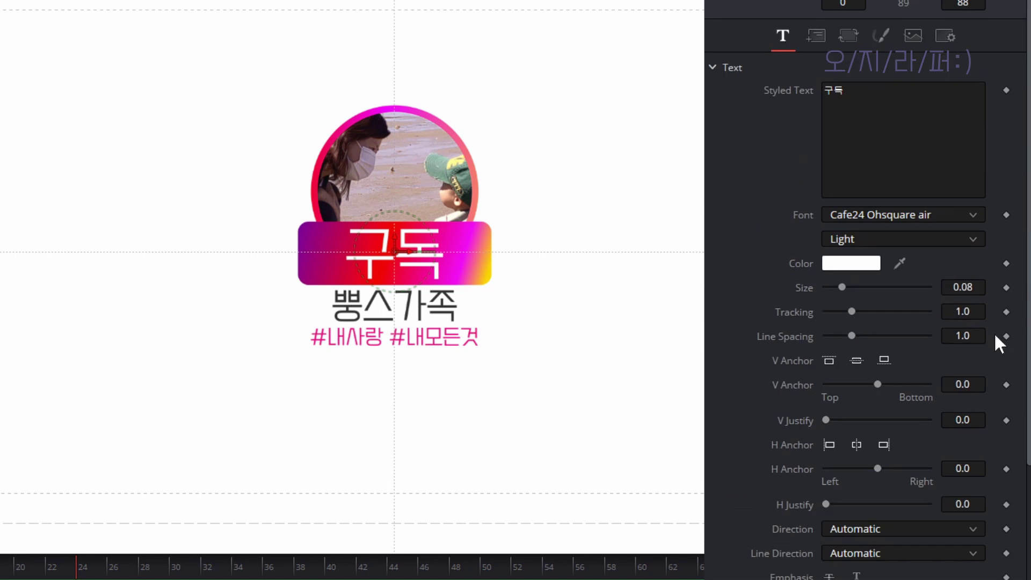
Reduce the 구독 button's text size and lower the button to just below the tag text
left_click_drag(969, 287, 927, 287)
left_click(816, 36)
left_click_drag(961, 114, 945, 113)
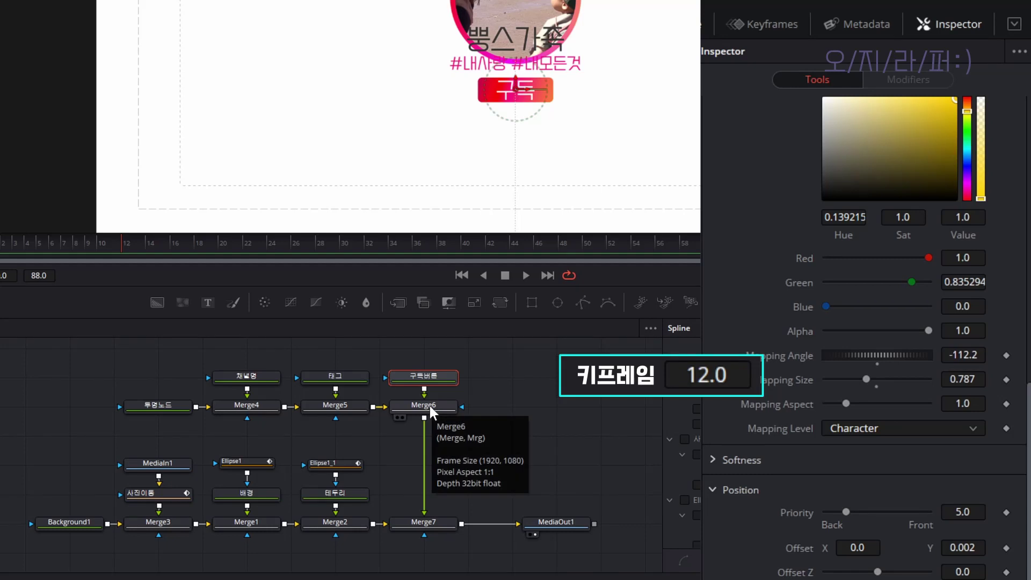
Add a Transform node after Merge6 and keyframe its center at frame 24
left_click(430, 406)
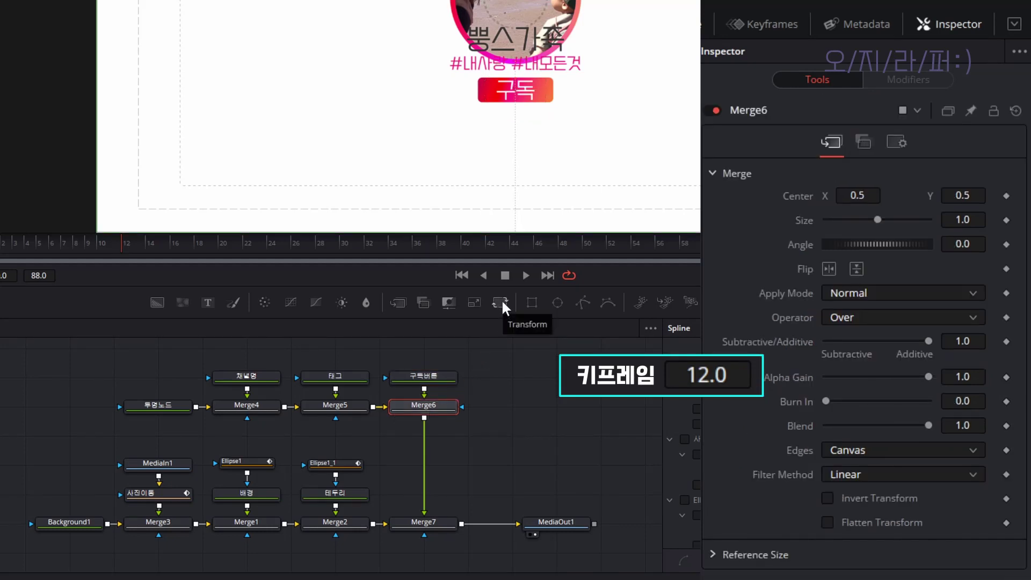
left_click(501, 302)
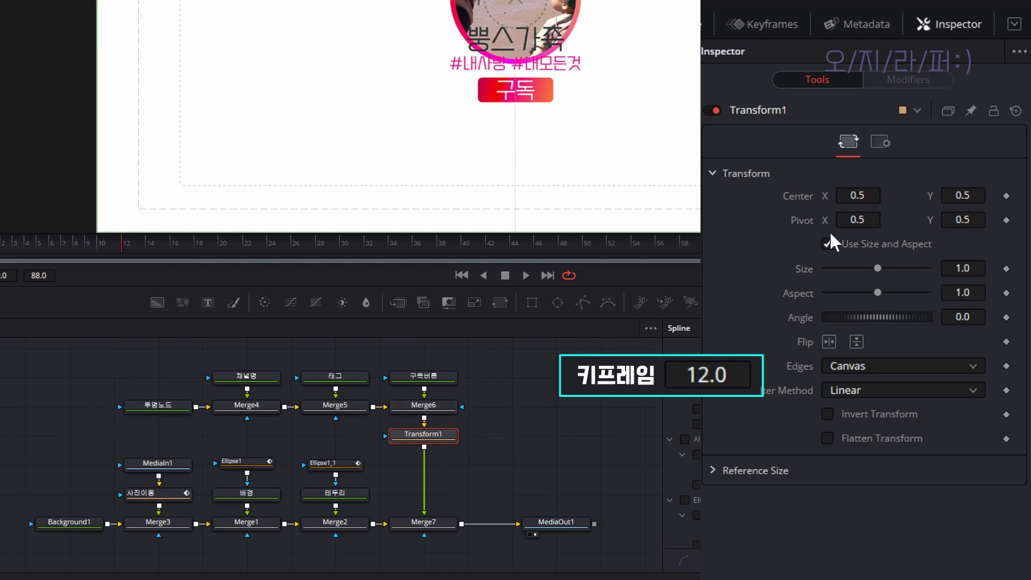
left_click(1006, 197)
left_click(266, 241)
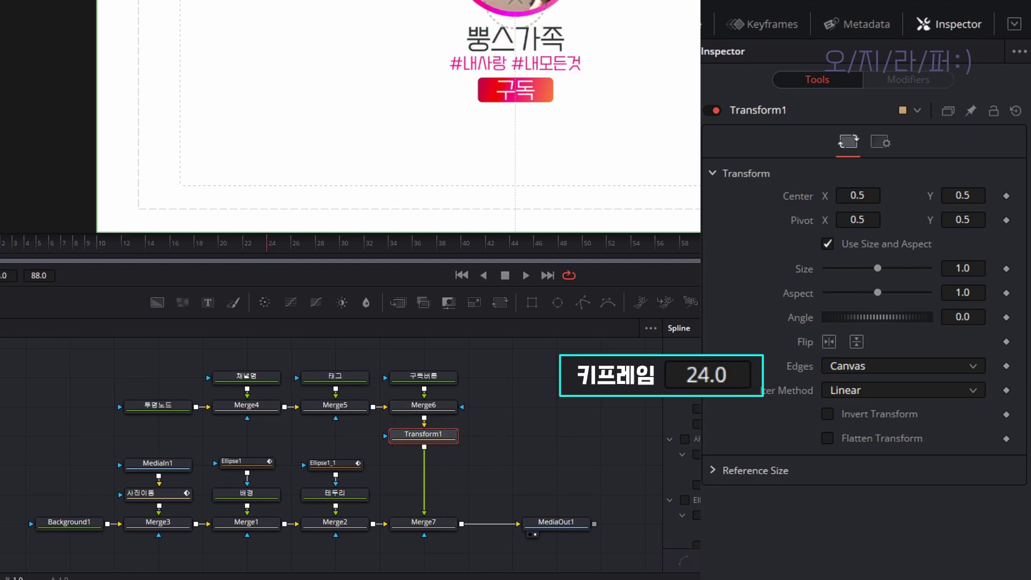
left_click(1005, 196)
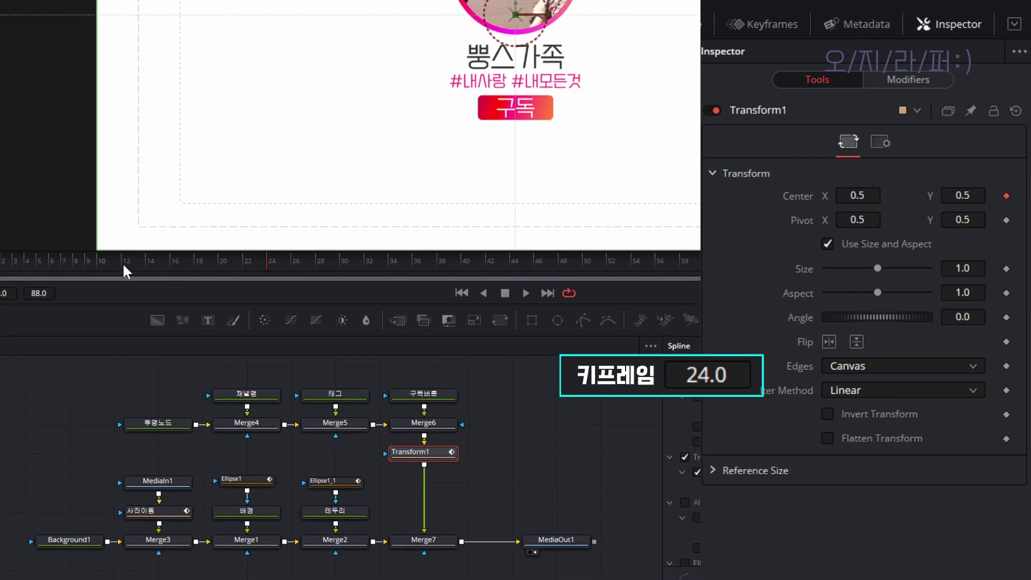
At frame 12, raise the Transform1 center to about Y 0.639 and play back the text movement
left_click(122, 246)
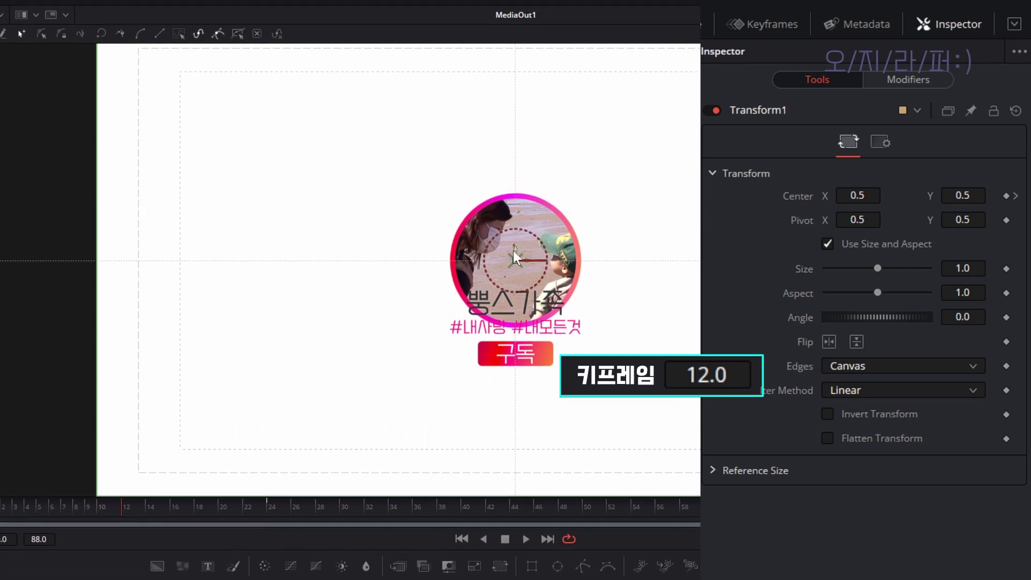
left_click_drag(514, 247, 513, 177)
left_click_drag(129, 502, 117, 506)
key("space")
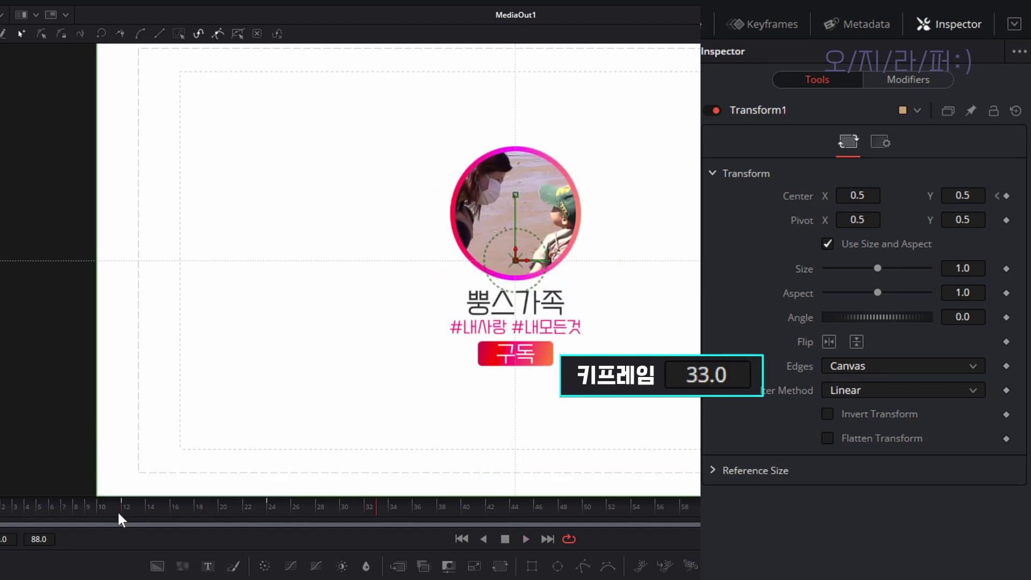
left_click(114, 510)
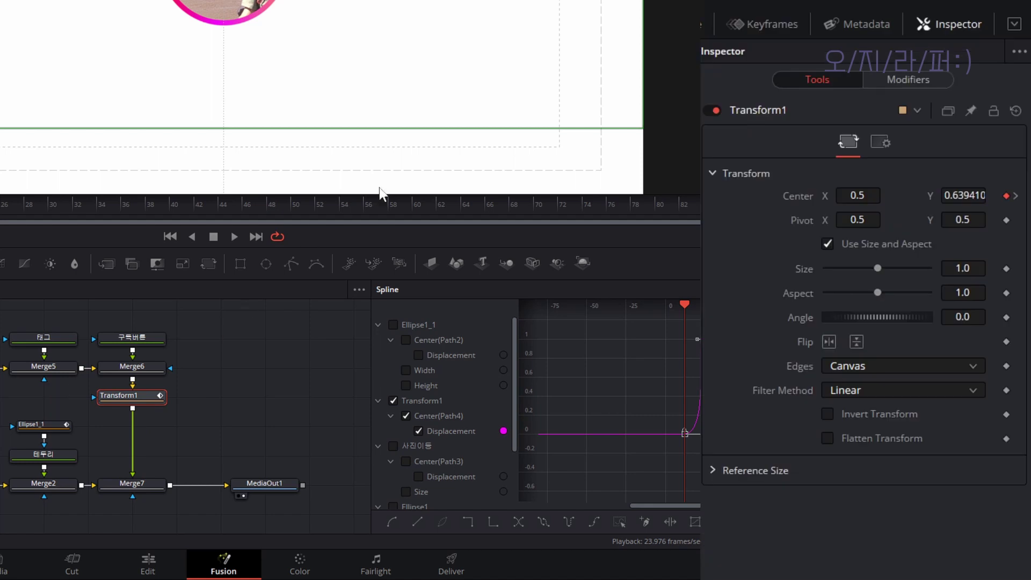
Enable motion blur with quality 10 on Transform1 and preview the animation from frame 12
left_click(879, 141)
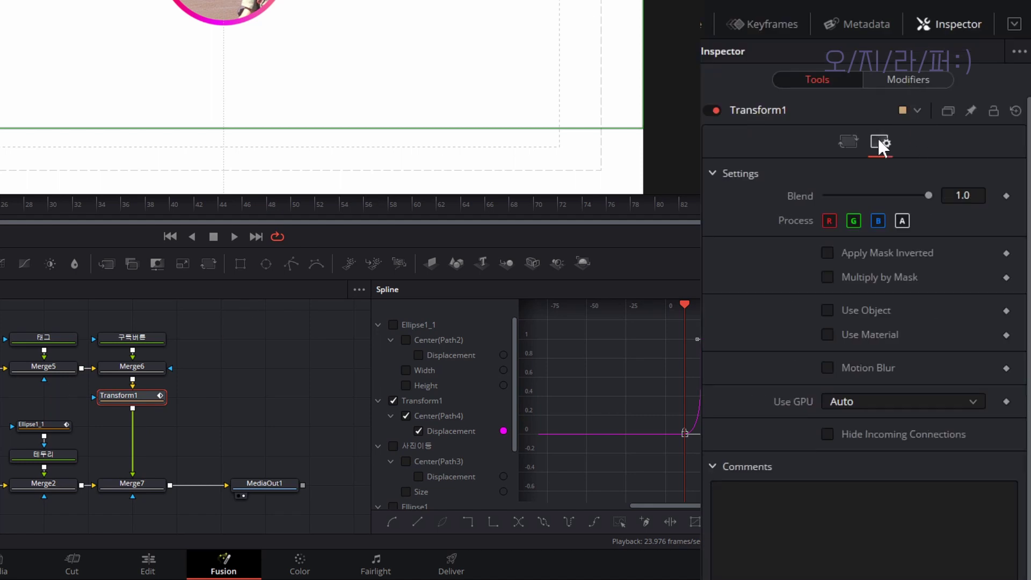
left_click(826, 368)
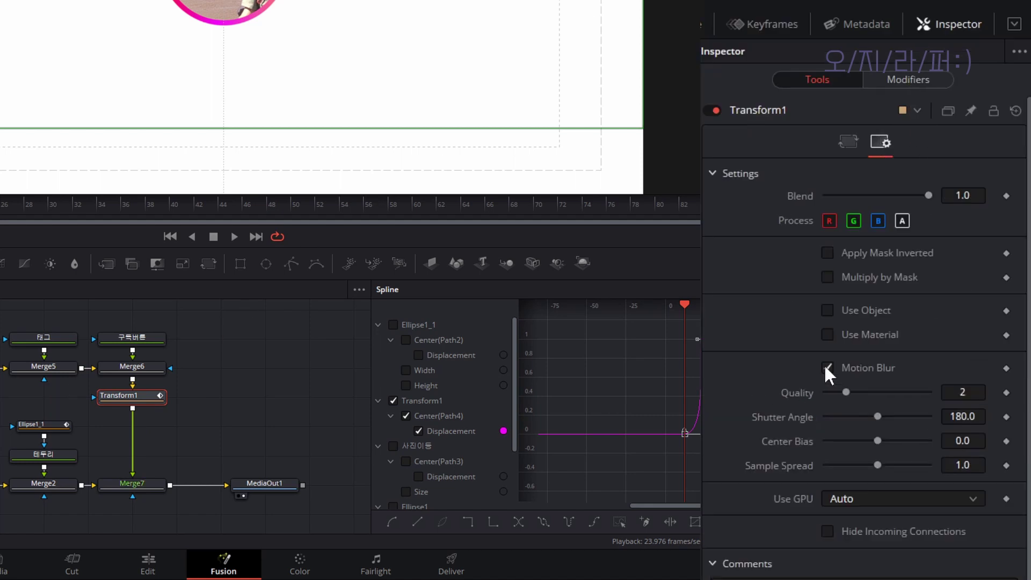
left_click_drag(845, 392, 938, 399)
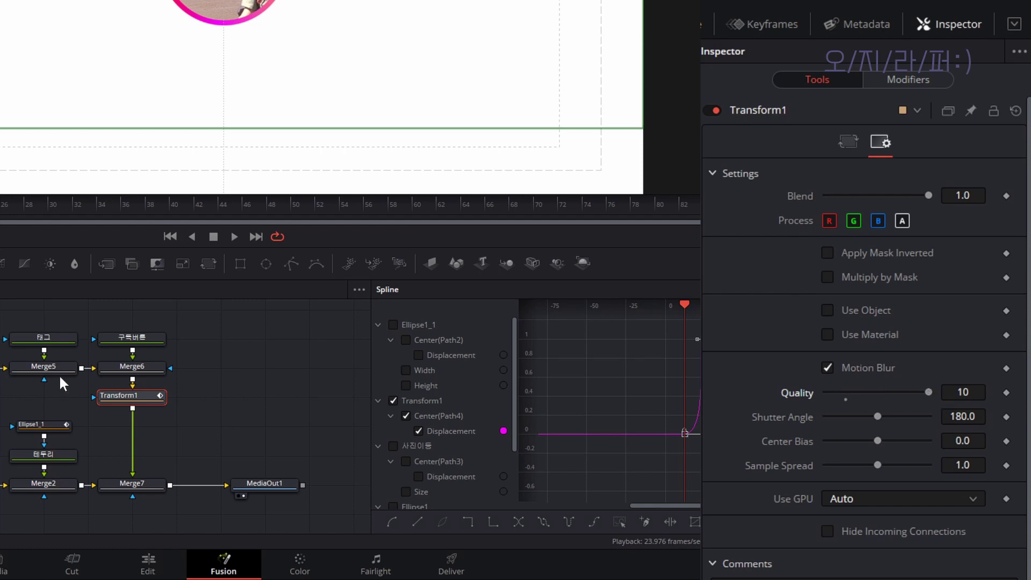
left_click(124, 512)
key("space")
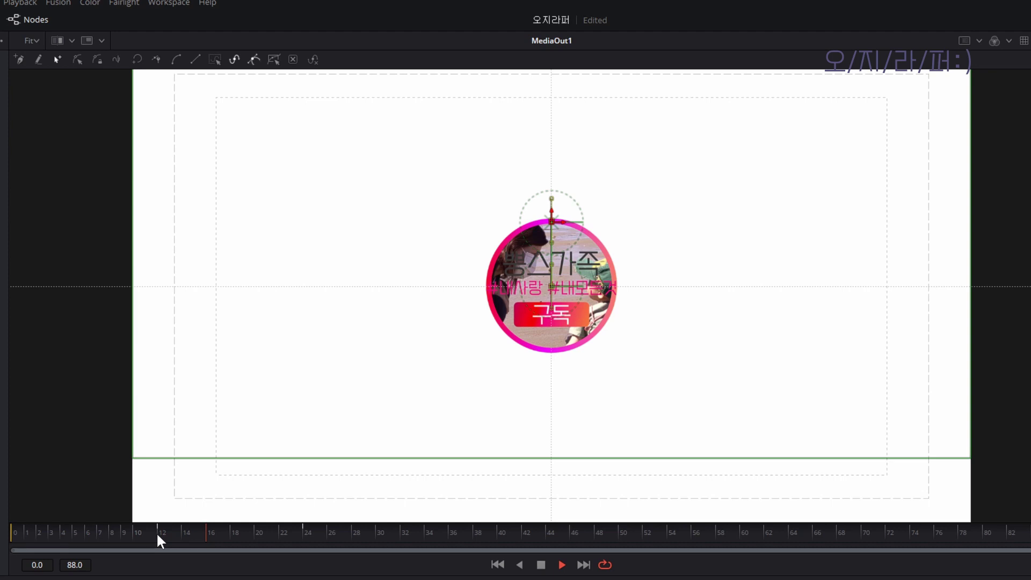
left_click(156, 532)
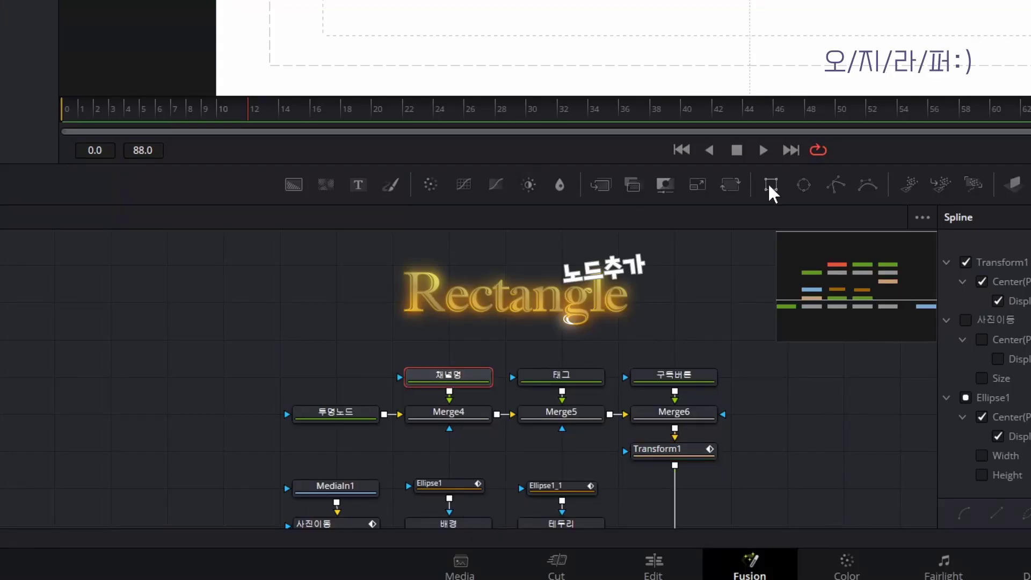
Add a separate Rectangle mask to each of the 채널명, 태그 and 구독버튼 text nodes
left_click(770, 185)
left_click(561, 374)
left_click(771, 185)
left_click(668, 374)
left_click(770, 183)
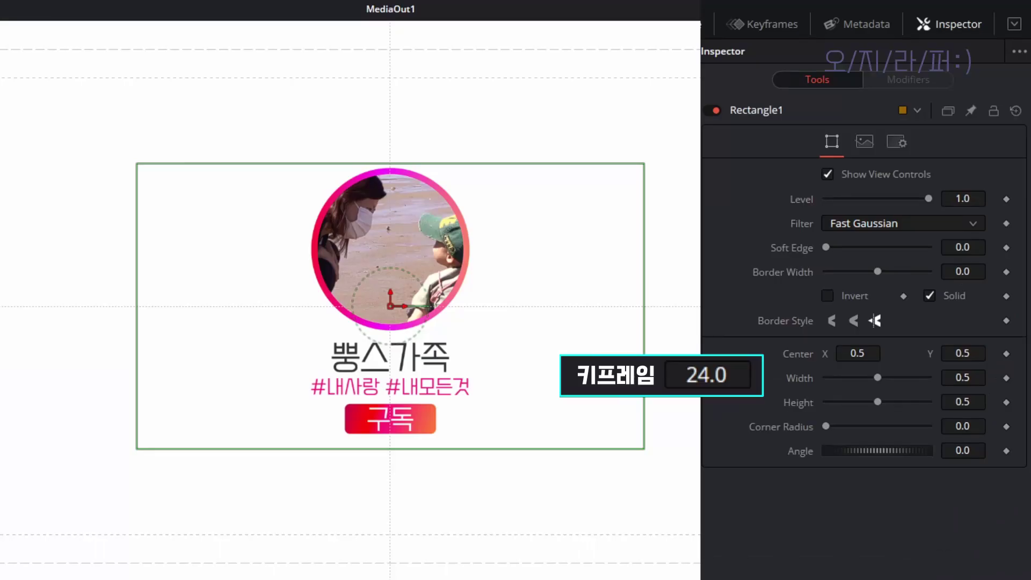
At frame 24, shrink the Rectangle1 mask to about 0.147 wide and 0.074 high so it frames only the channel name
left_click_drag(646, 451, 465, 373)
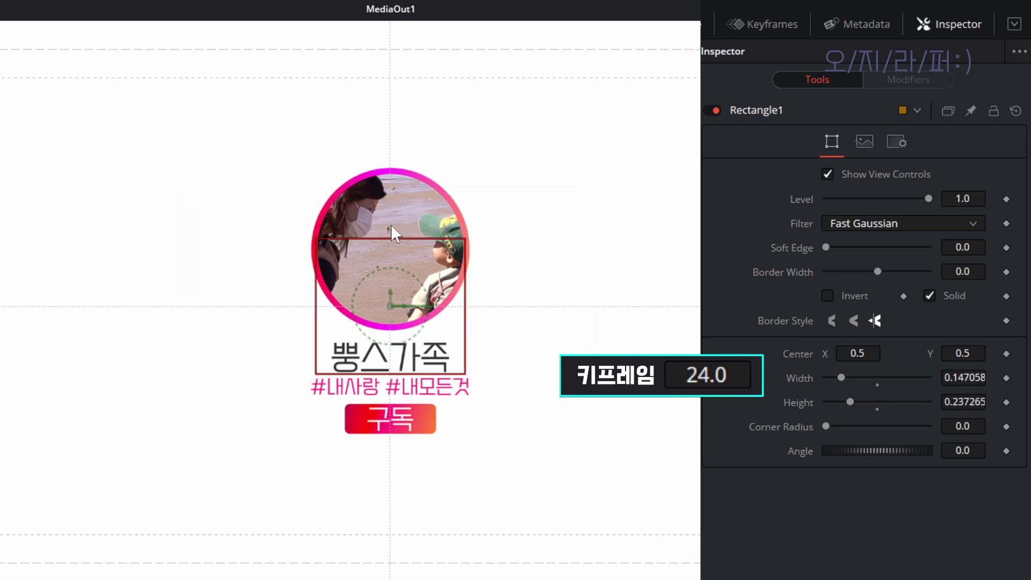
left_click_drag(397, 237, 394, 350)
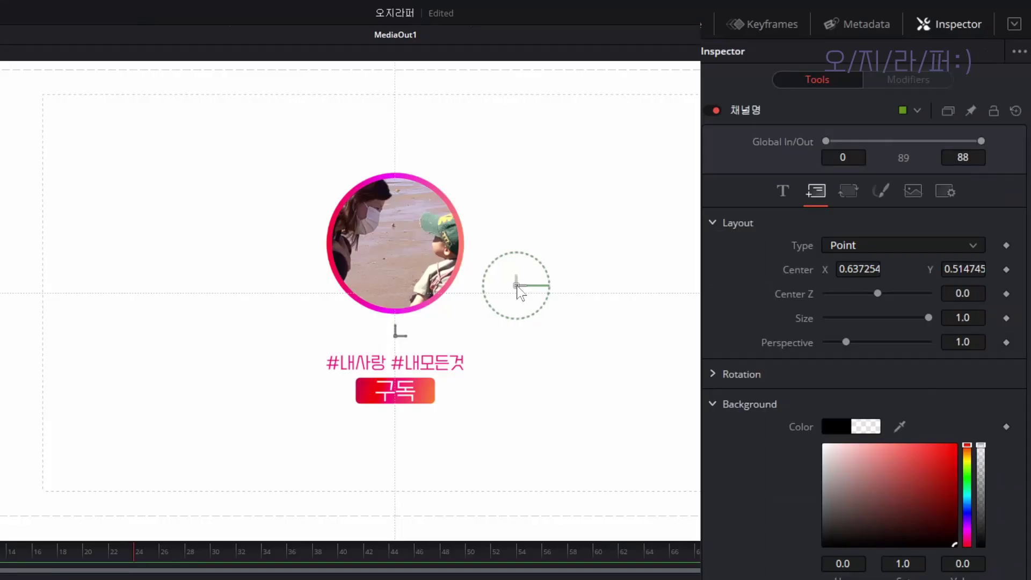
Try moving the channel name and tag texts around to test how their rectangle masks cut them off
left_click_drag(517, 289, 516, 397)
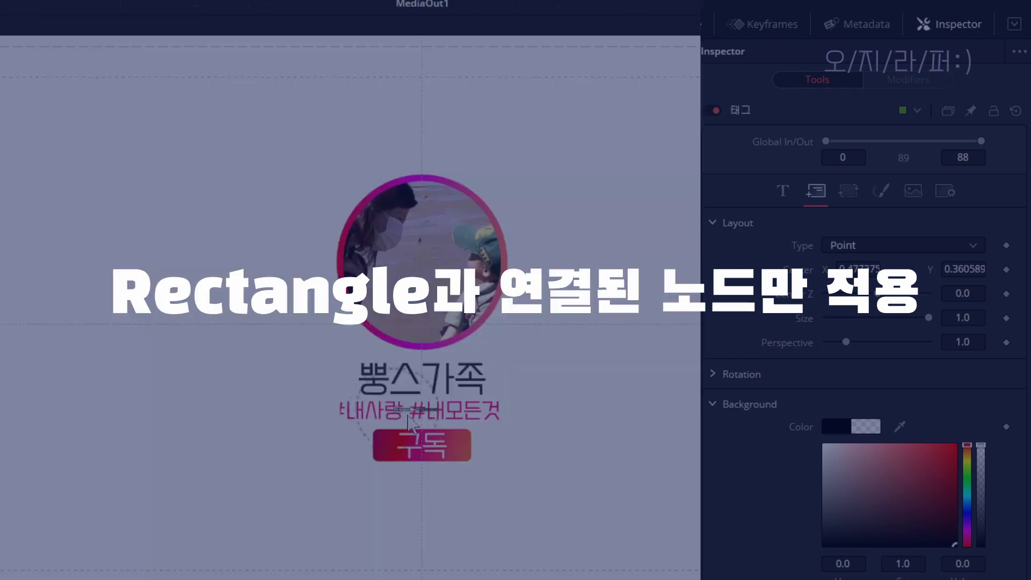
left_click_drag(409, 425, 446, 421)
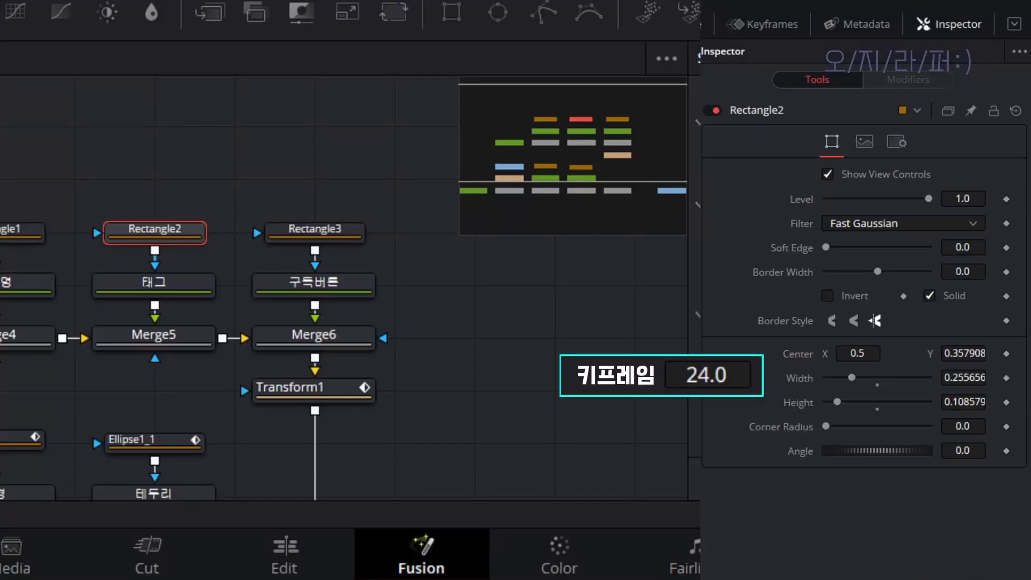
Fit the masks tightly around the tag text and the 구독 button, making Rectangle3 about 0.108 wide and 0.071 high
left_click(314, 228)
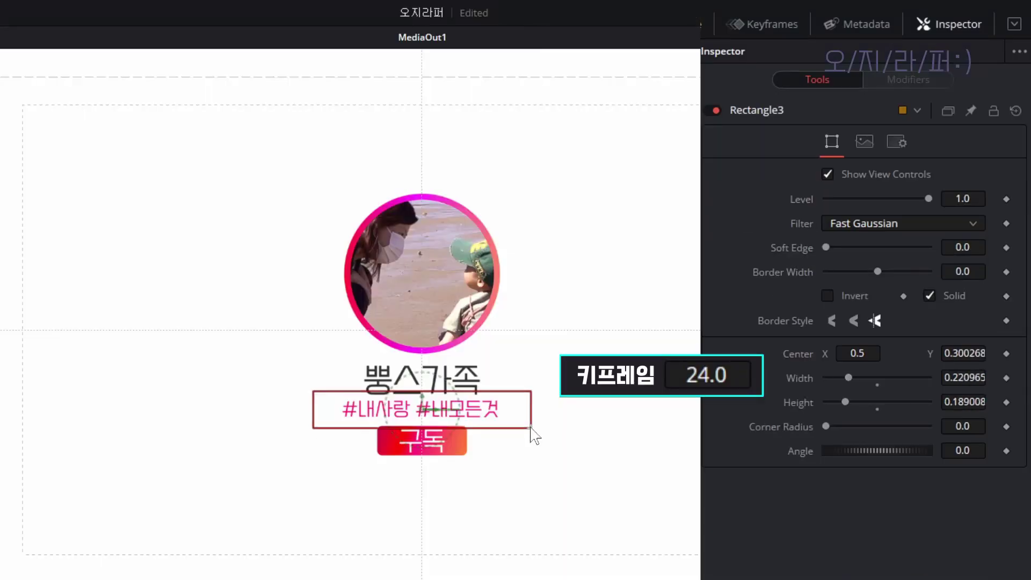
left_click_drag(534, 435, 475, 424)
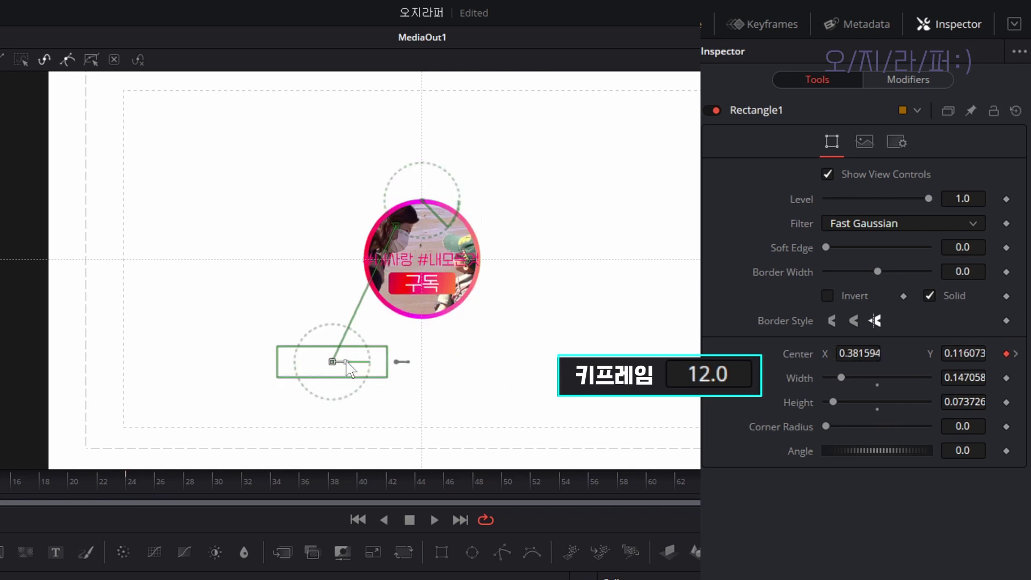
At frame 12, move the channel name's Rectangle1 mask farther down and to the left, away from the photo
left_click_drag(346, 360, 275, 387)
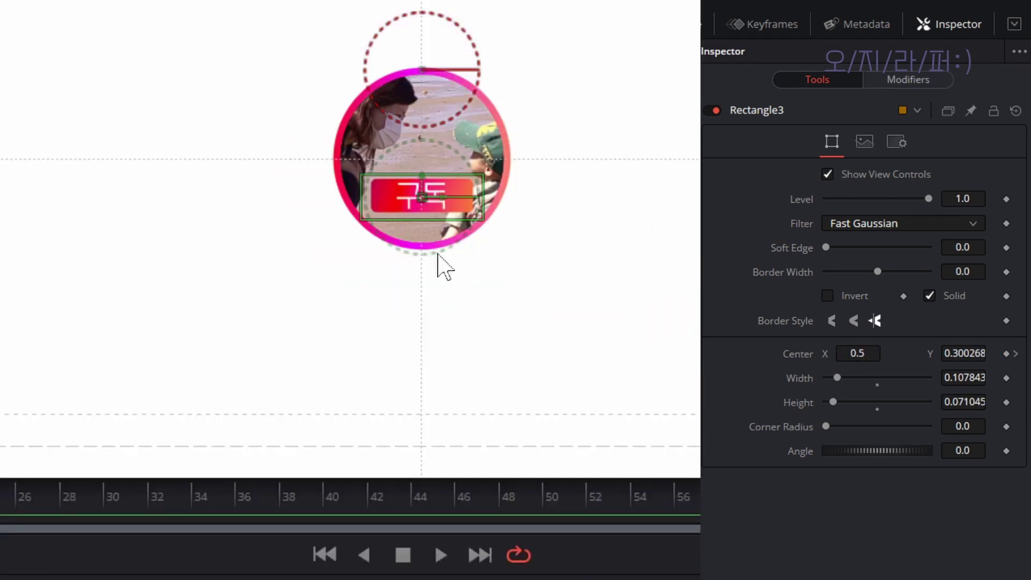
Move the 구독 button's Rectangle3 mask straight down, well below the photo
left_click_drag(421, 181, 421, 398)
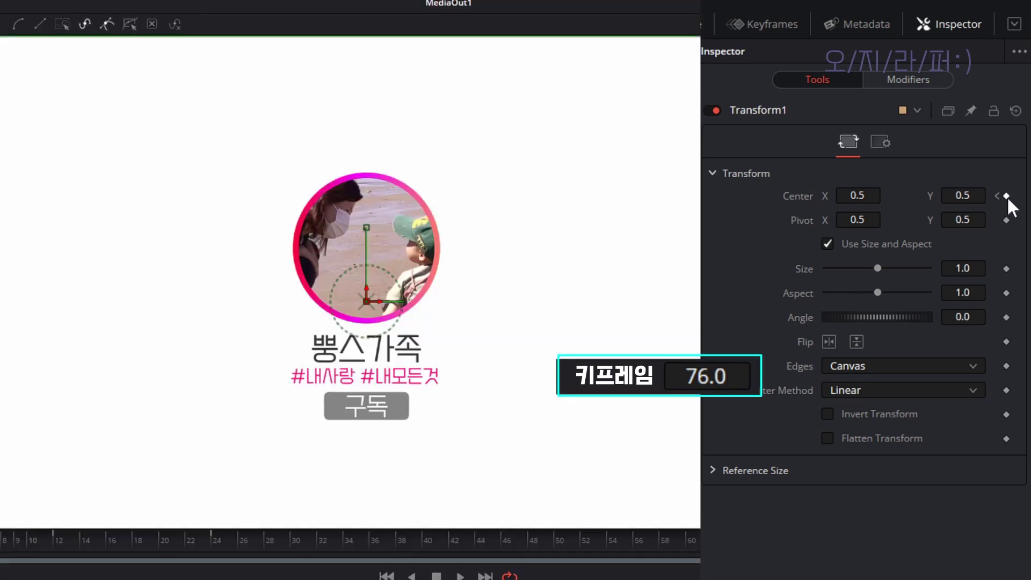
Keyframe Transform1's Center at frame 76, and at frame 86 set its Center Y to 1.3
left_click(1006, 196)
type("86")
key("Return")
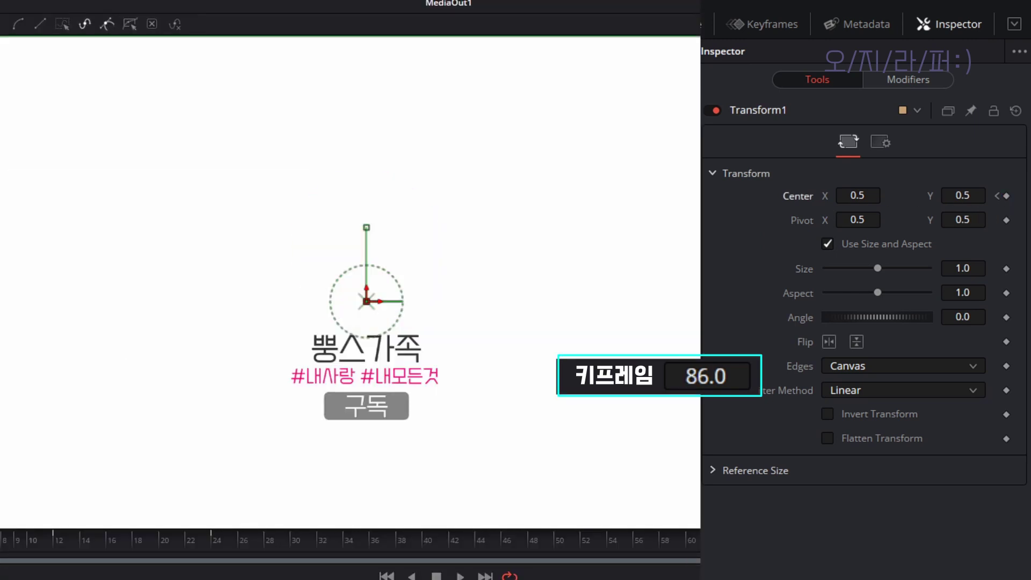
left_click(958, 197)
type("1.3")
key("Tab")
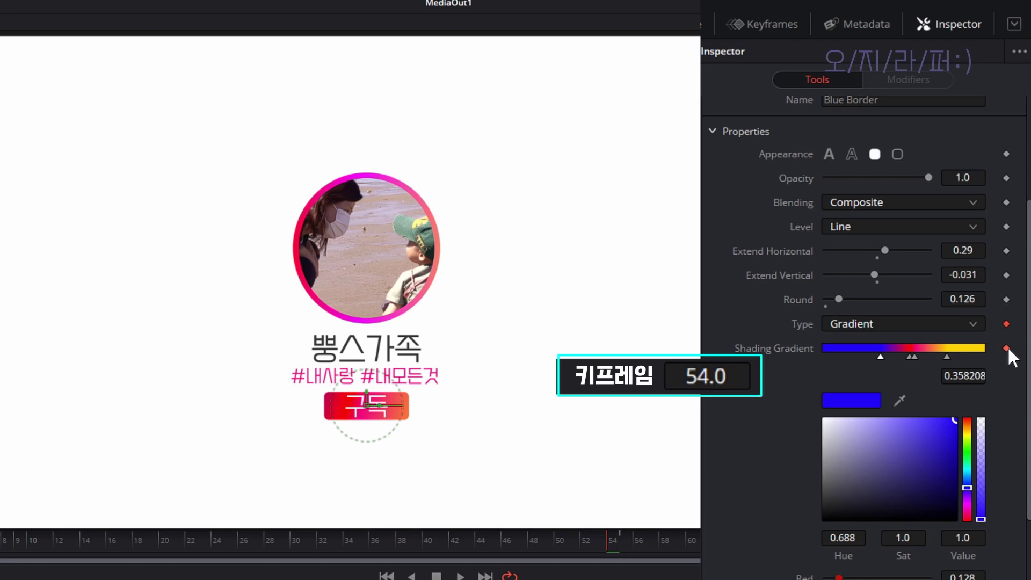
At frame 55, switch the 구독 button's fill type to Solid and lighten its gray to a value of 0.661
left_click(620, 540)
left_click(858, 324)
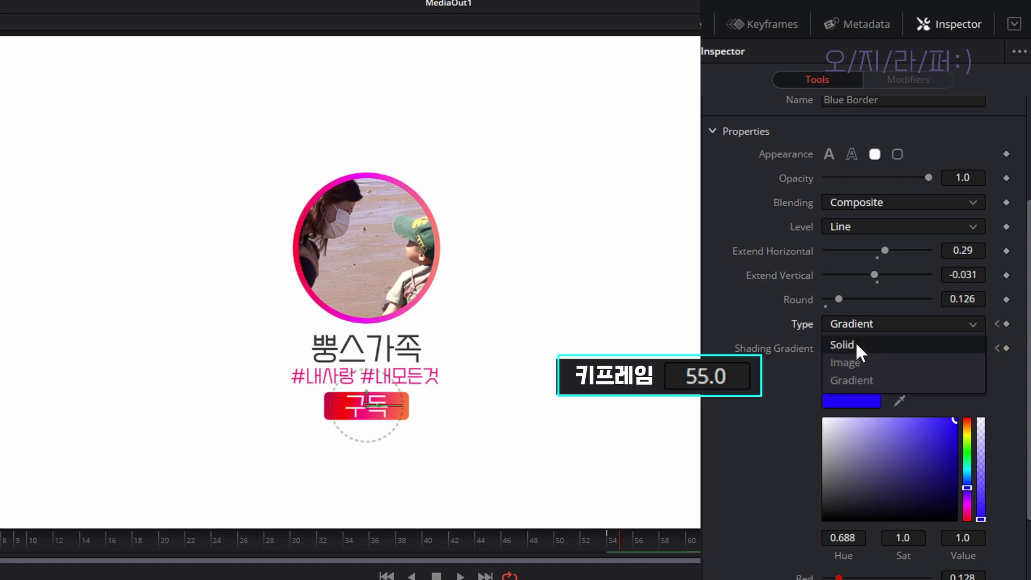
left_click(855, 343)
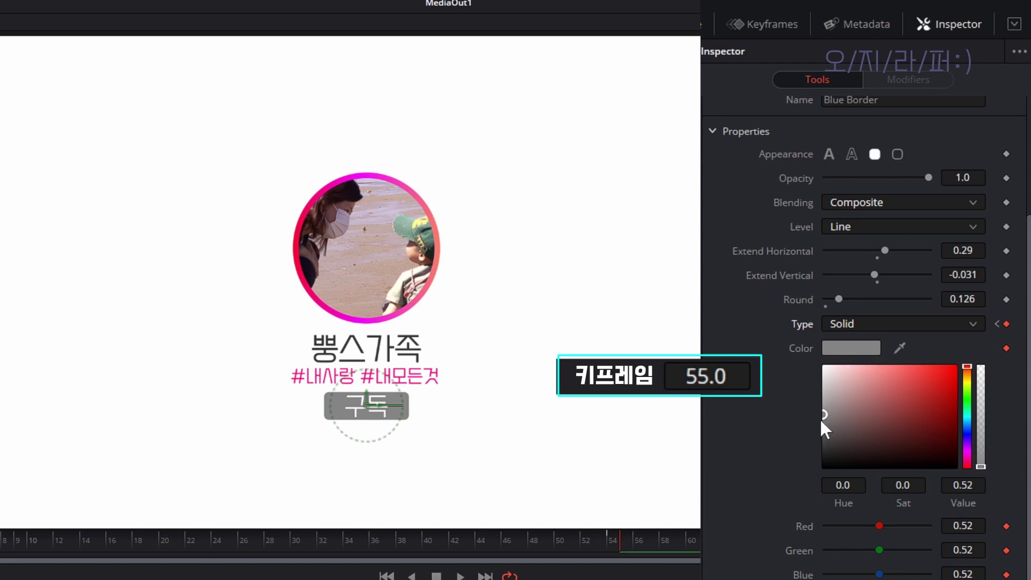
left_click_drag(819, 417, 812, 397)
Scrub back and forth between frames 54 and 55 to check the button's colour change
left_click(608, 539)
left_click(621, 539)
left_click(608, 541)
left_click(630, 542)
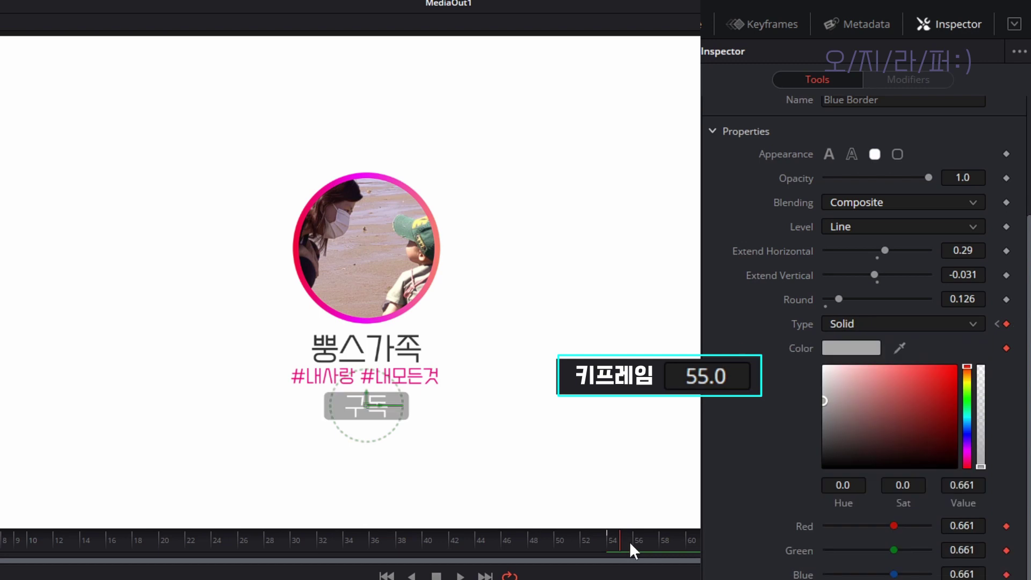
left_click(604, 543)
left_click(614, 541)
left_click(624, 539)
left_click(604, 540)
left_click(627, 539)
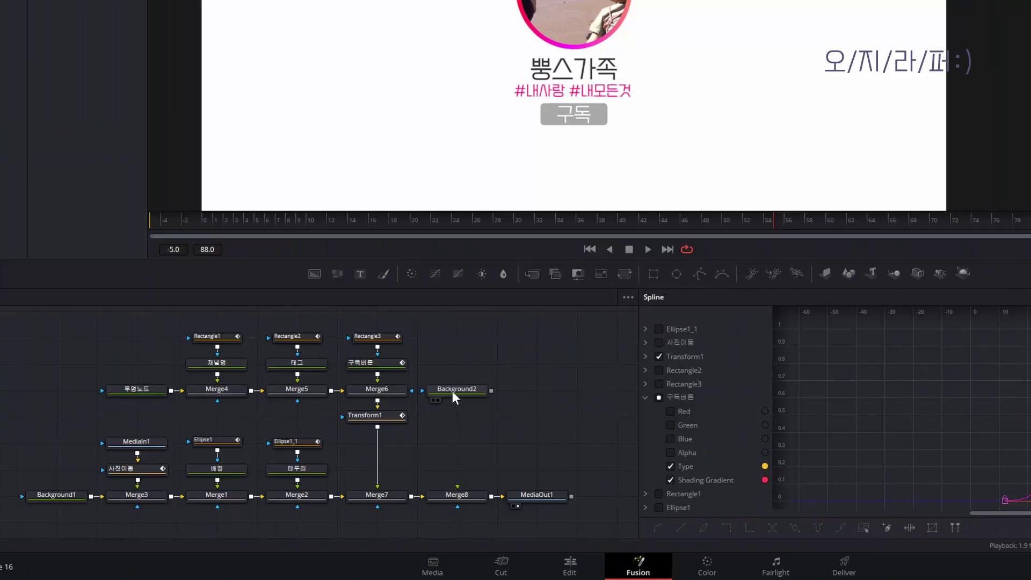
Delete the Merge8 node and set Background2's colour to pink #ff007f
left_click(457, 494)
key("Delete")
left_click(455, 389)
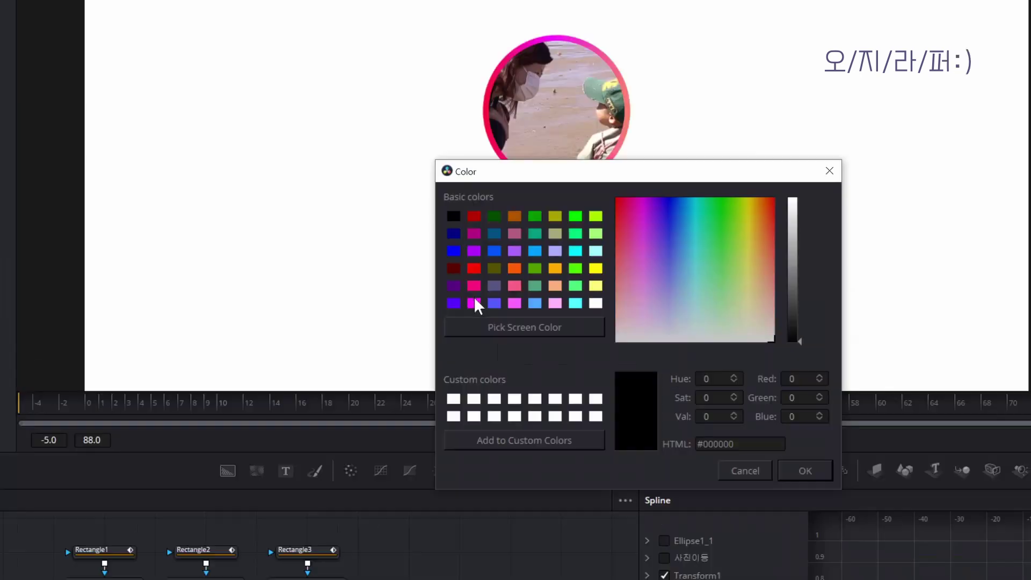
left_click(510, 127)
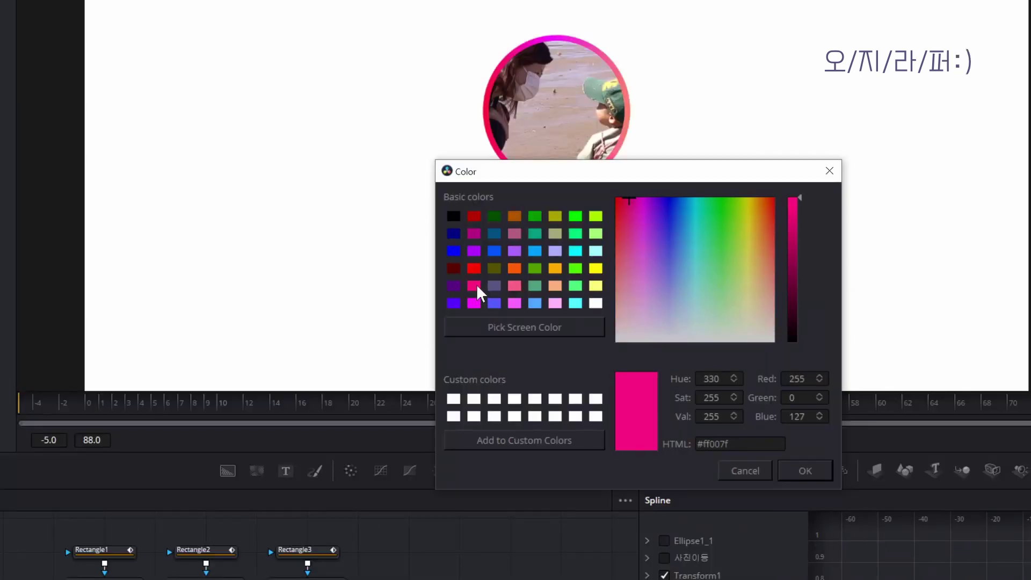
left_click(808, 470)
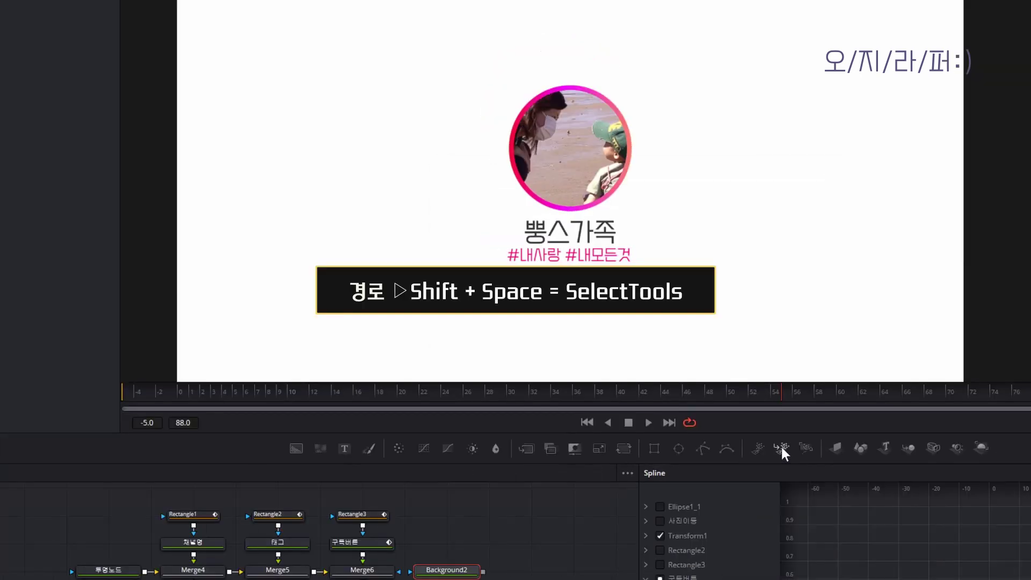
Add a Mask Paint node as Background2's mask and place it above that node
key("shift+space")
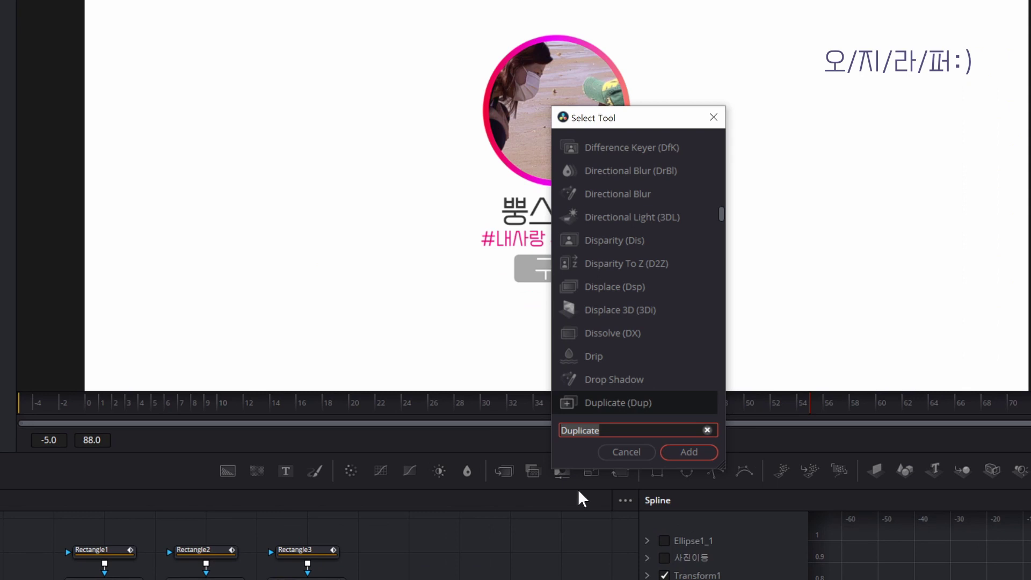
type("MA")
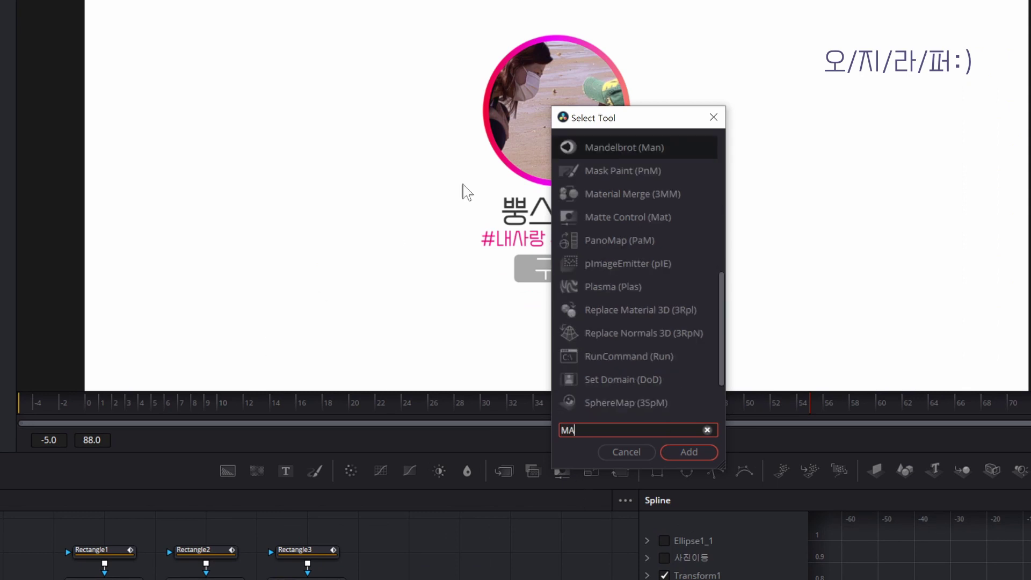
type("S")
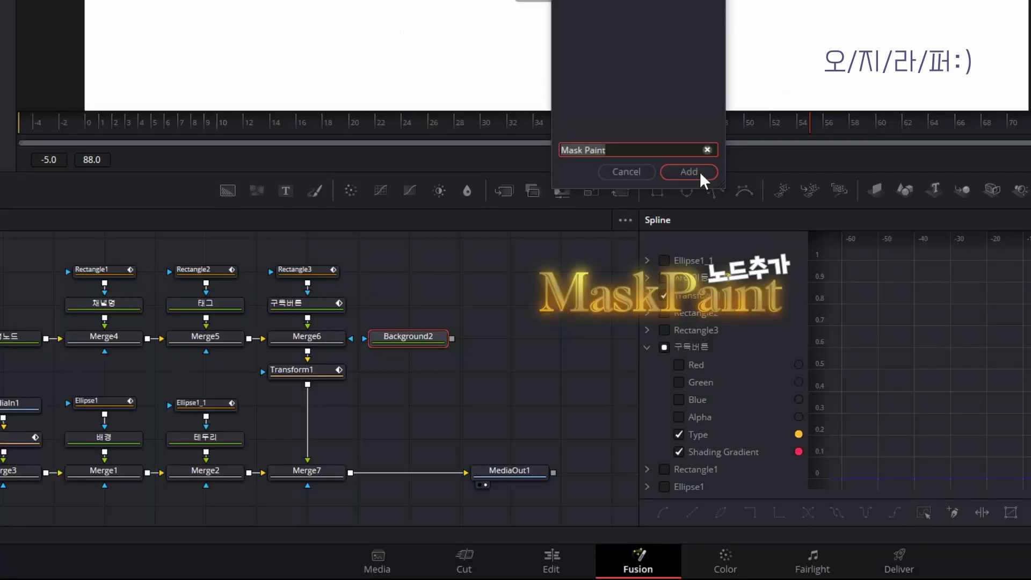
left_click(698, 170)
left_click_drag(401, 374, 388, 270)
left_click(478, 340)
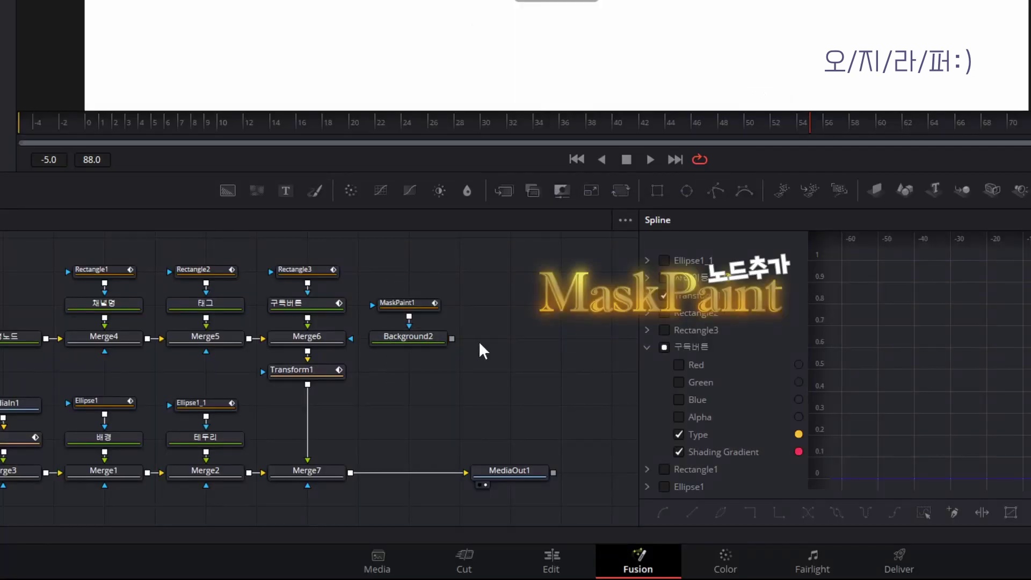
Draw a horizontal polyline stroke in MaskPaint1 extending right from the photo, and merge Background2 over Merge7's output
left_click(420, 302)
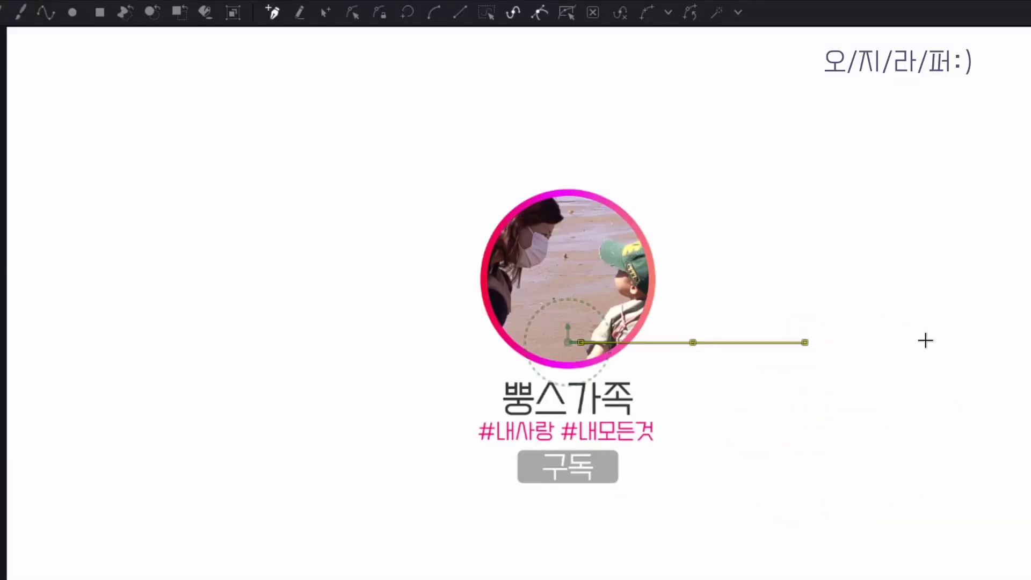
left_click(925, 339)
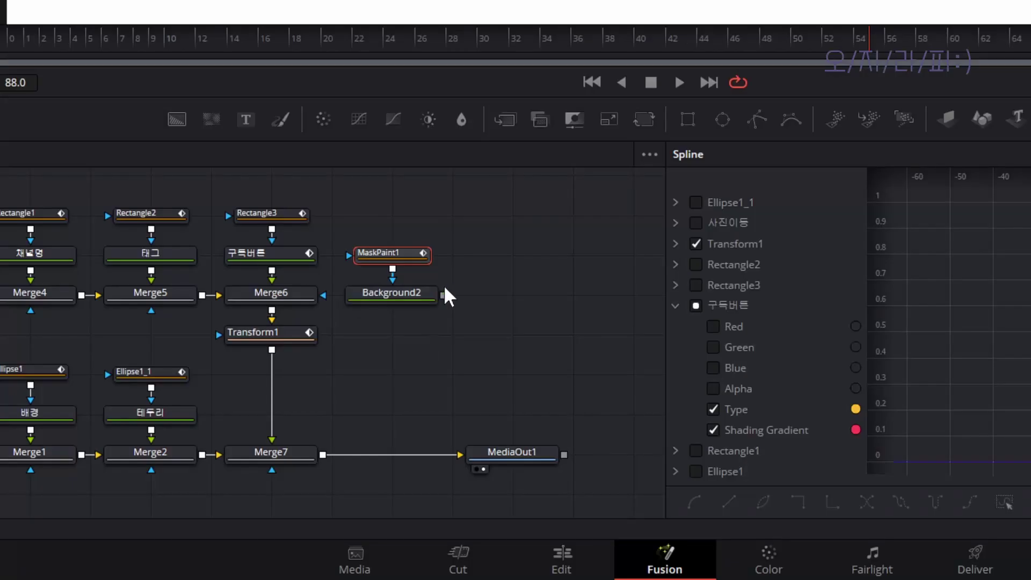
mouse_move(443, 295)
left_mouse_down()
mouse_move(369, 443)
mouse_move(324, 453)
left_mouse_up()
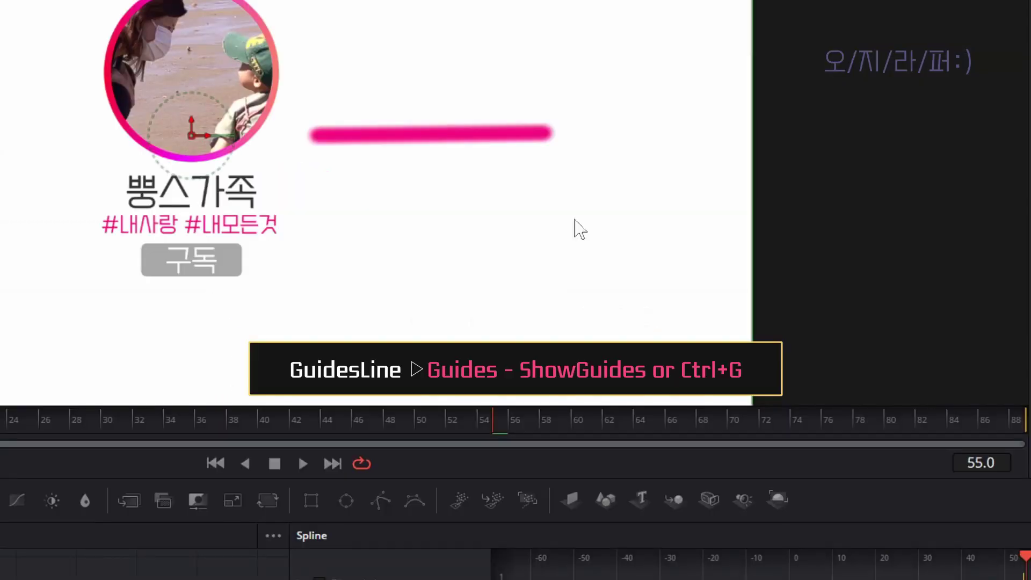
Show the viewer guides and align the stroke's right end point to make the line level along the horizontal center guide
left_click(678, 402)
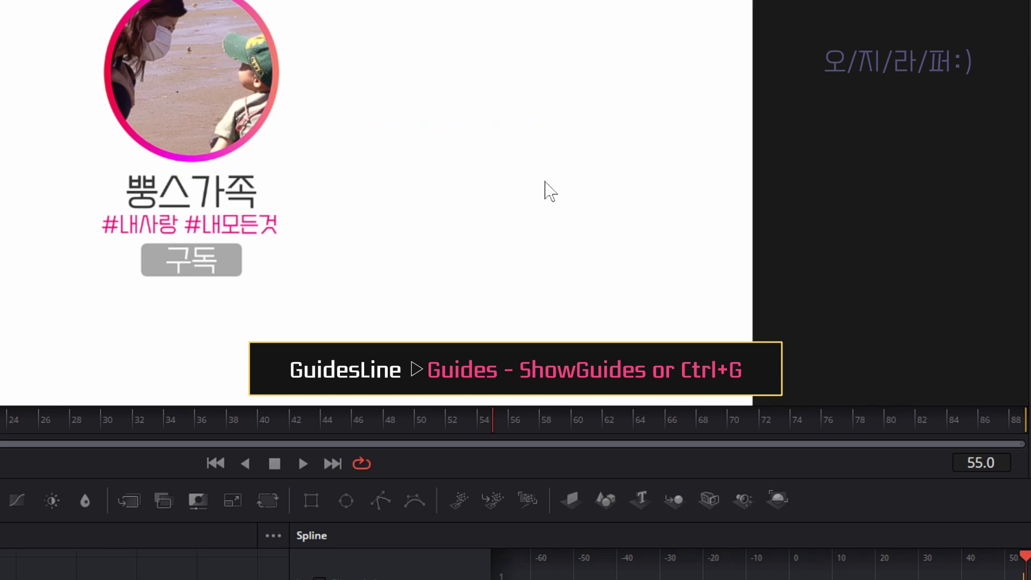
right_click(613, 212)
mouse_move(655, 260)
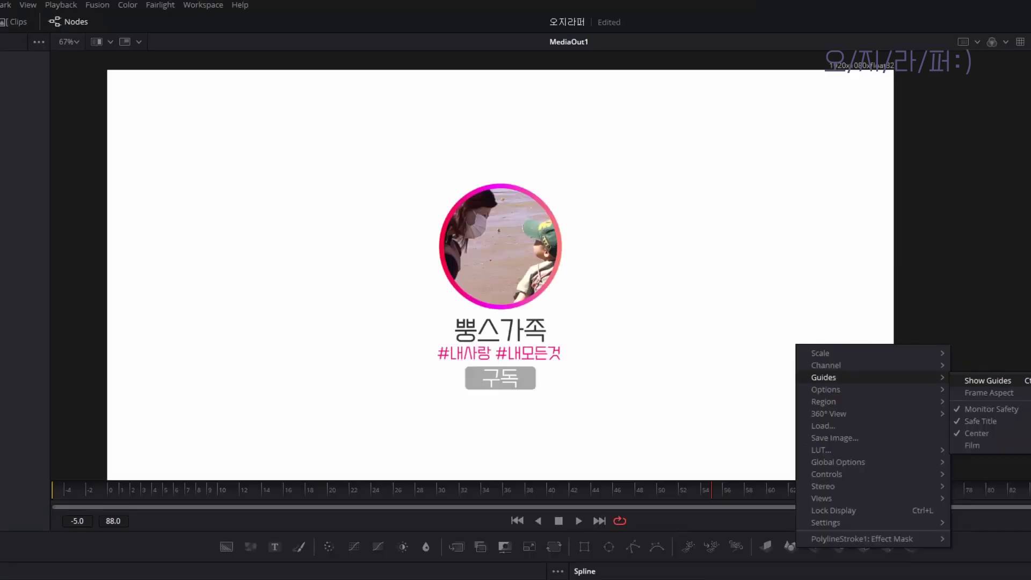
left_click(963, 265)
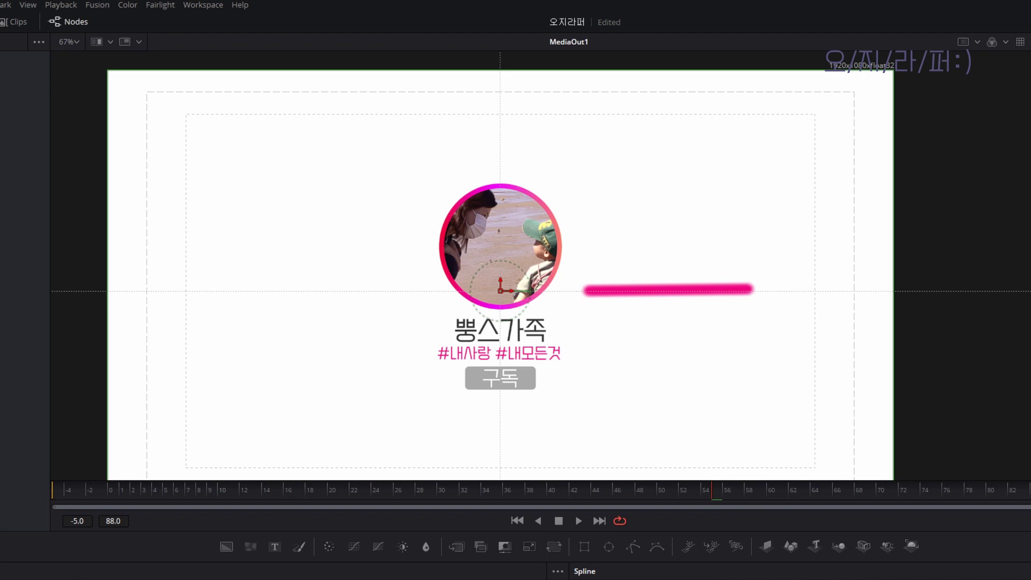
scroll(648, 327, "up", 5)
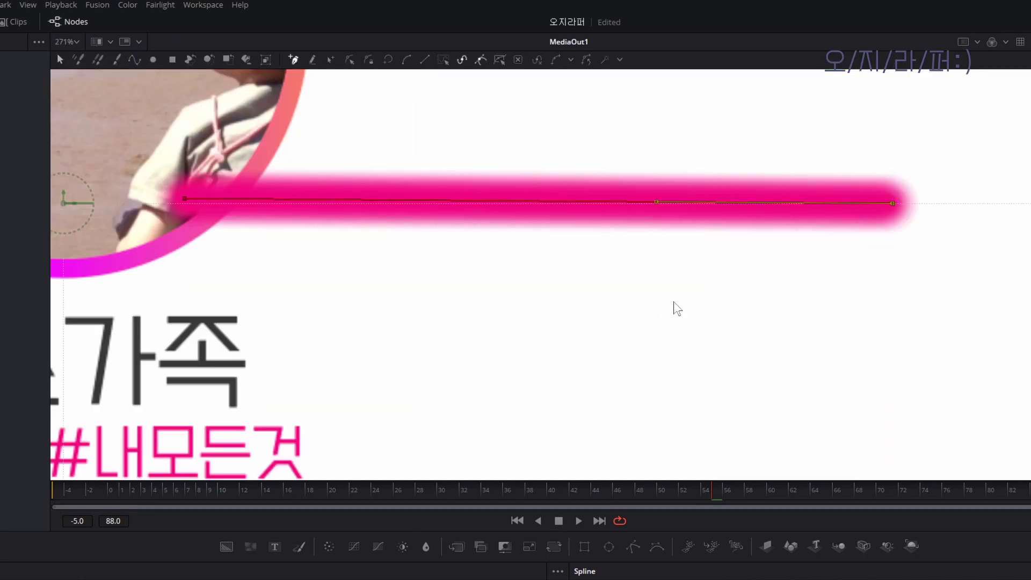
left_click_drag(892, 203, 894, 200)
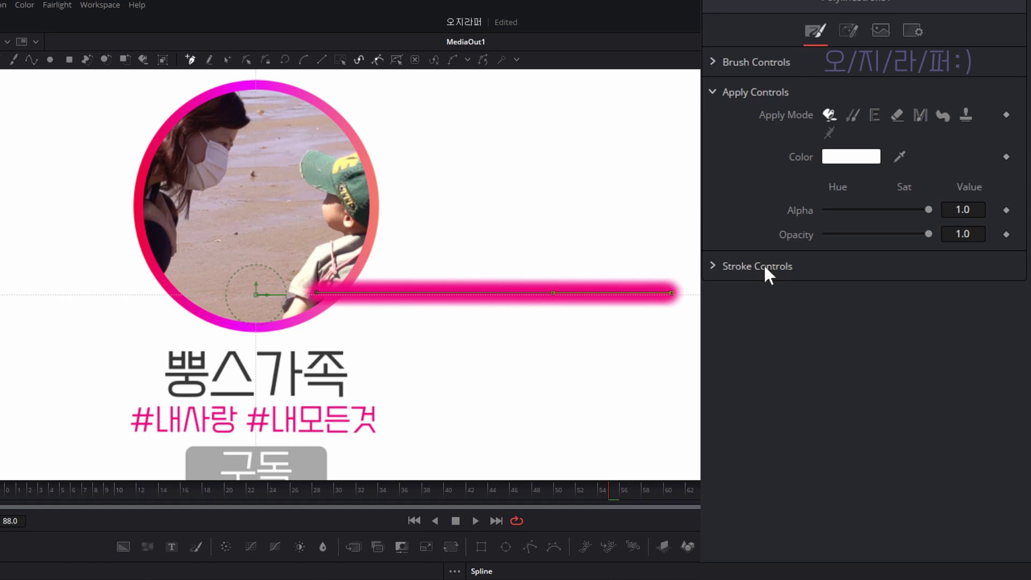
Shorten the stroke with Write On from 0.017 to 0.106, and set its size to 1.339 and spacing to 0.047
left_click(764, 266)
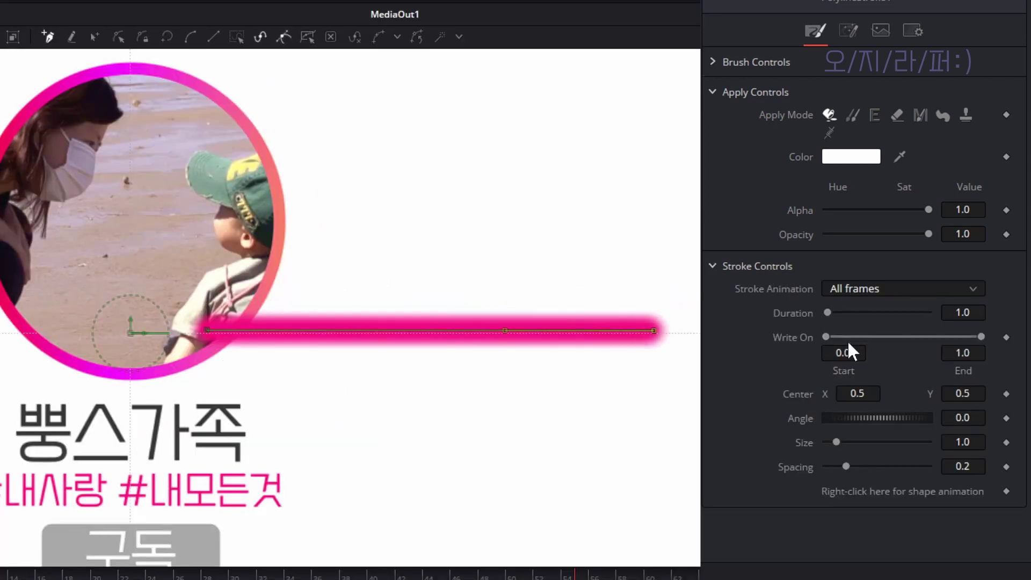
left_click_drag(982, 334, 861, 338)
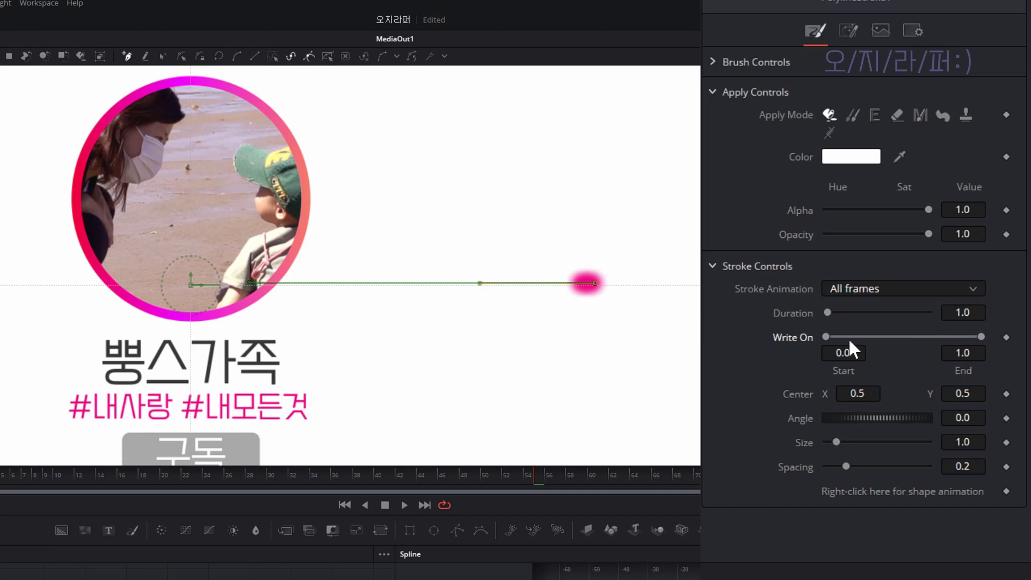
mouse_move(828, 337)
left_mouse_down()
mouse_move(895, 338)
mouse_move(838, 337)
left_mouse_up()
left_click_drag(980, 336, 847, 336)
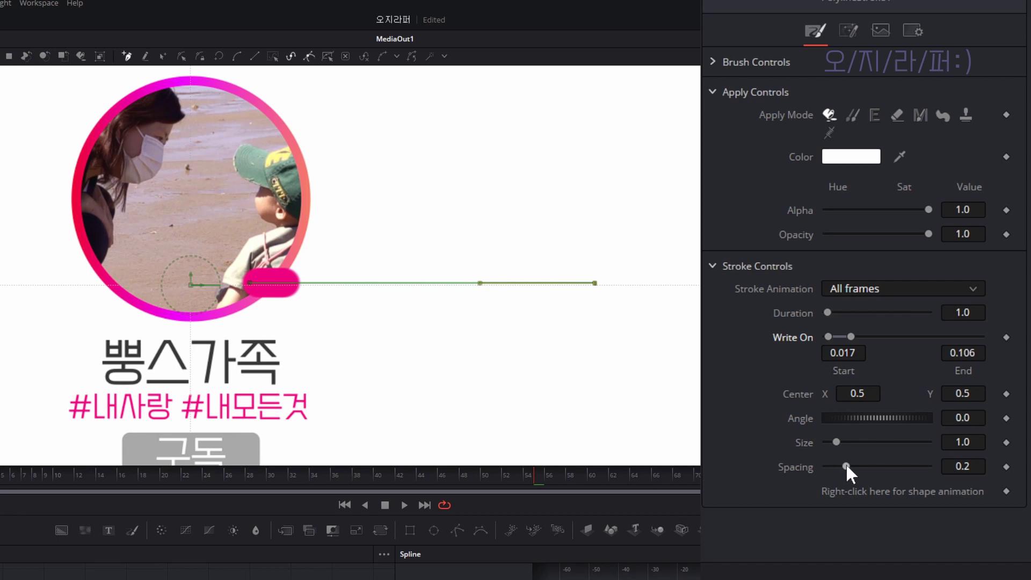
left_click_drag(846, 462, 824, 475)
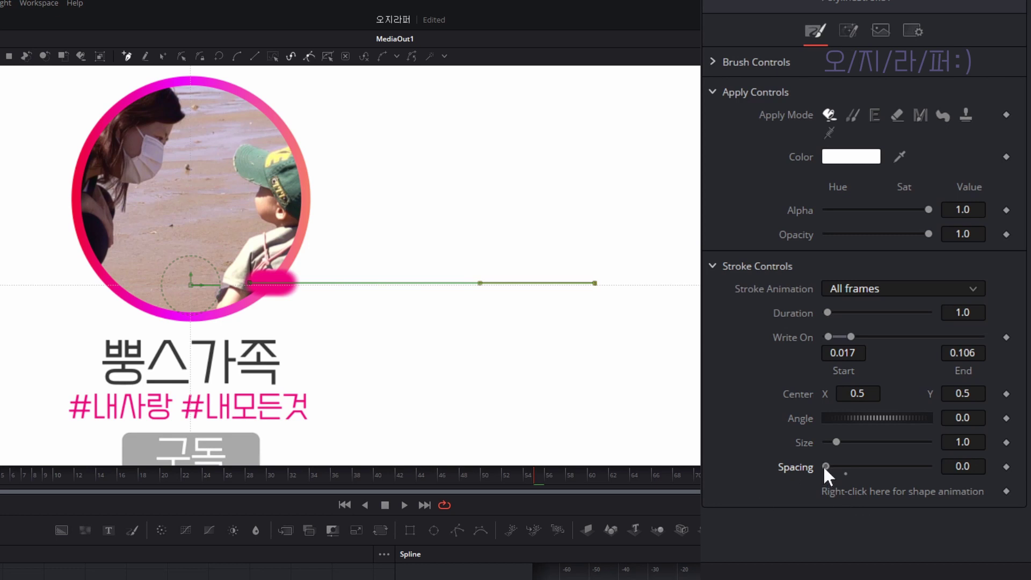
left_click_drag(824, 465, 830, 466)
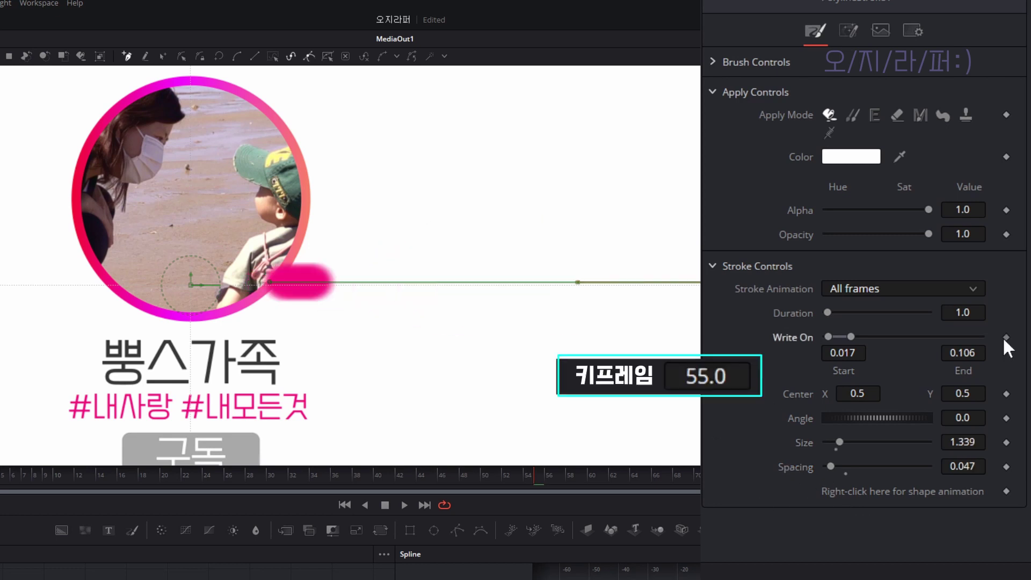
Keyframe the stroke's Write On at frame 55, and at frame 65 set both its start and end to 1.0
left_click(1006, 337)
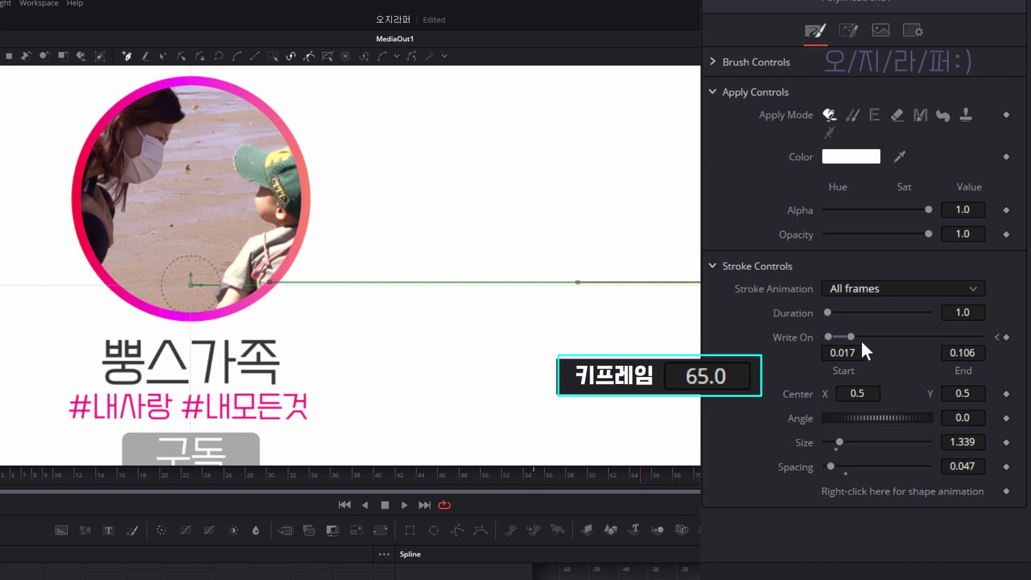
left_click_drag(849, 337, 957, 335)
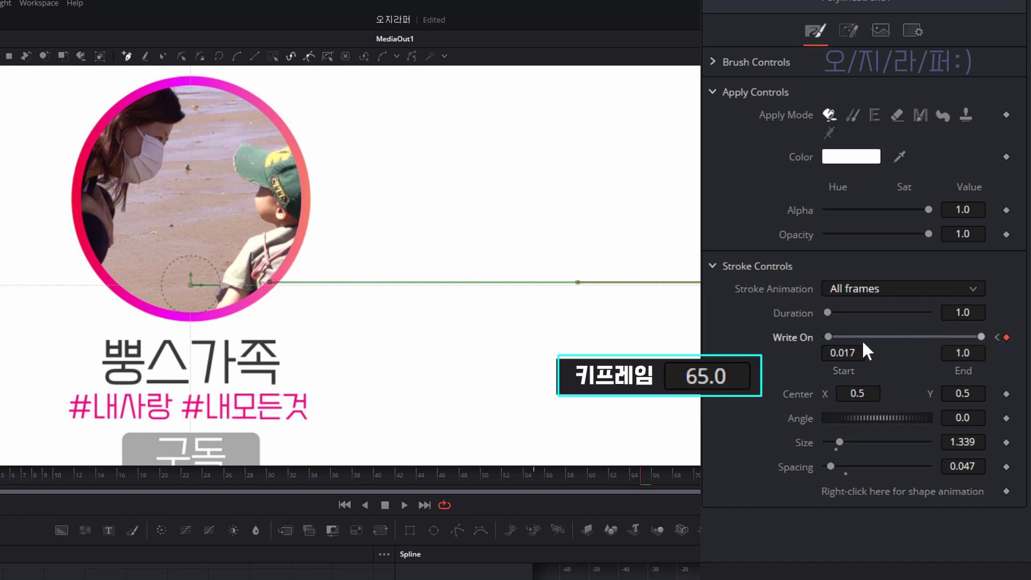
left_click_drag(829, 336, 984, 337)
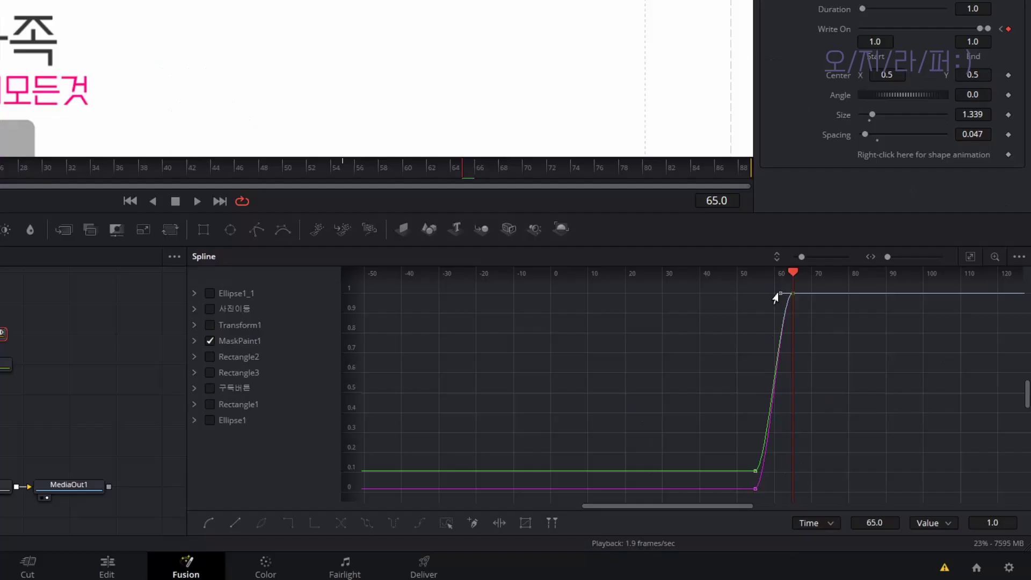
Extend the left curve handle of MaskPaint1's frame 65 keyframes for a long ease-out, and play back the stroke animation
left_click_drag(779, 294, 683, 294)
key("space")
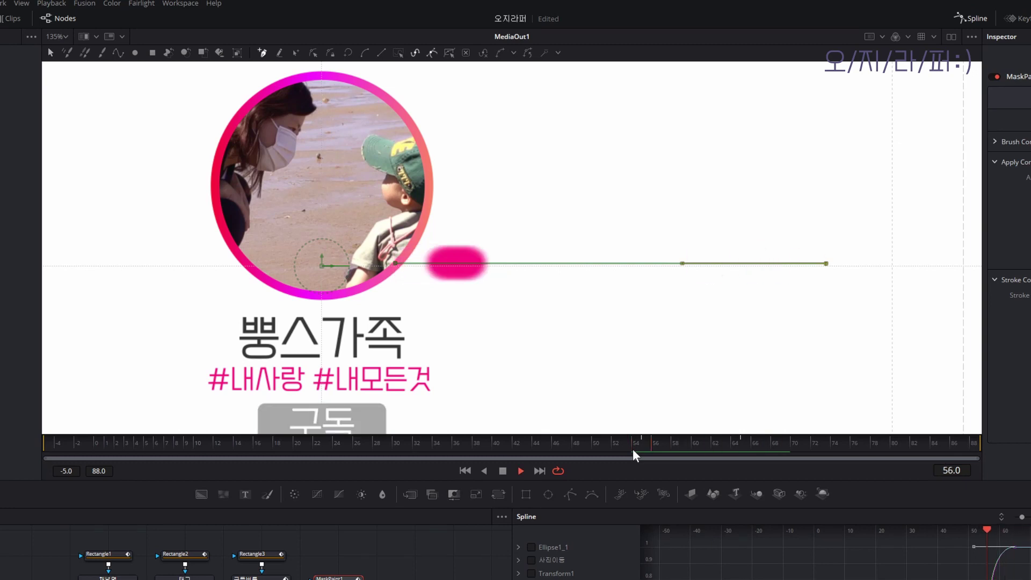
key("space")
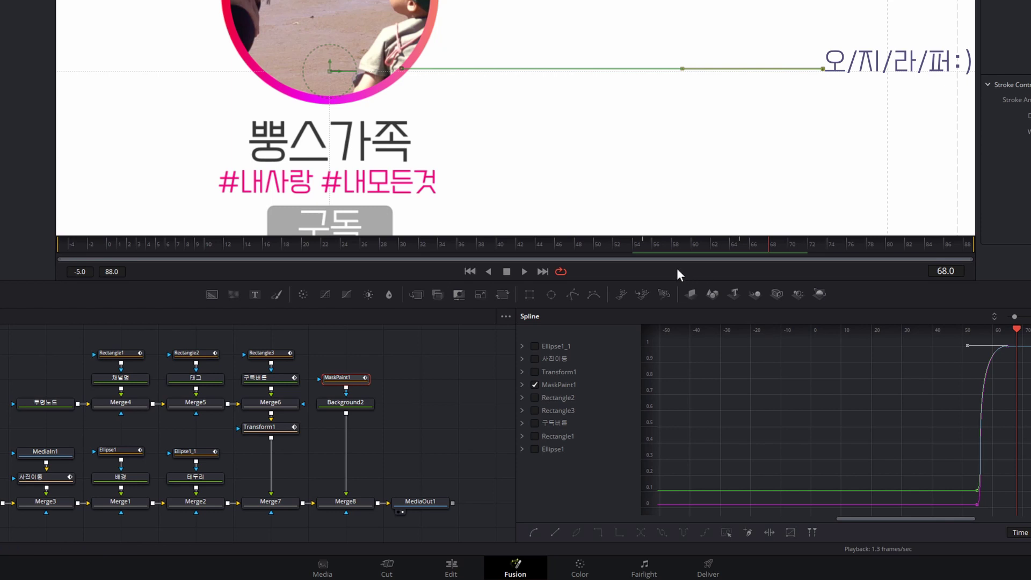
Add a Duplicate node between Background2 and Merge8 to repeat the masked pink stroke
left_click(349, 371)
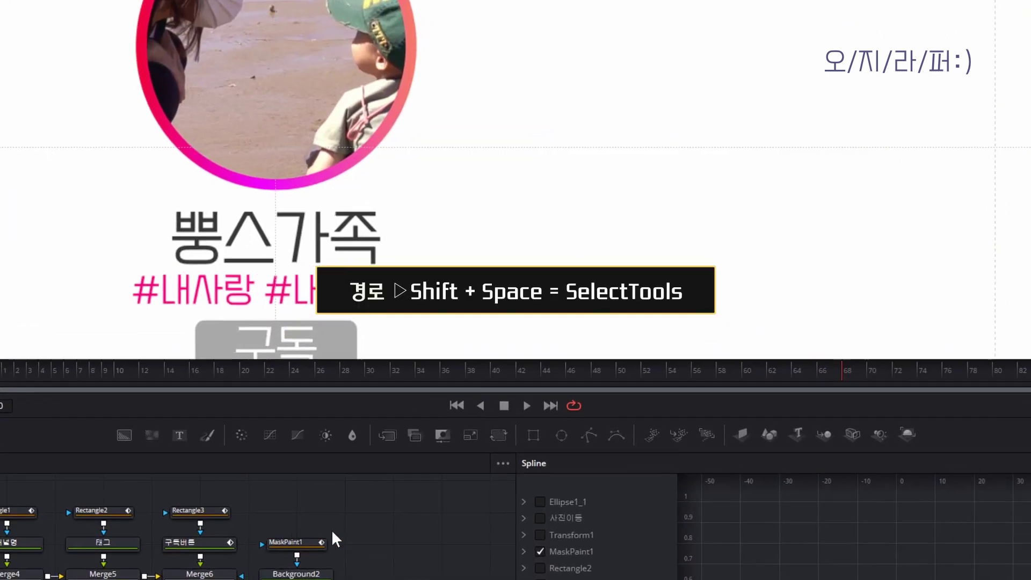
key("shift+space")
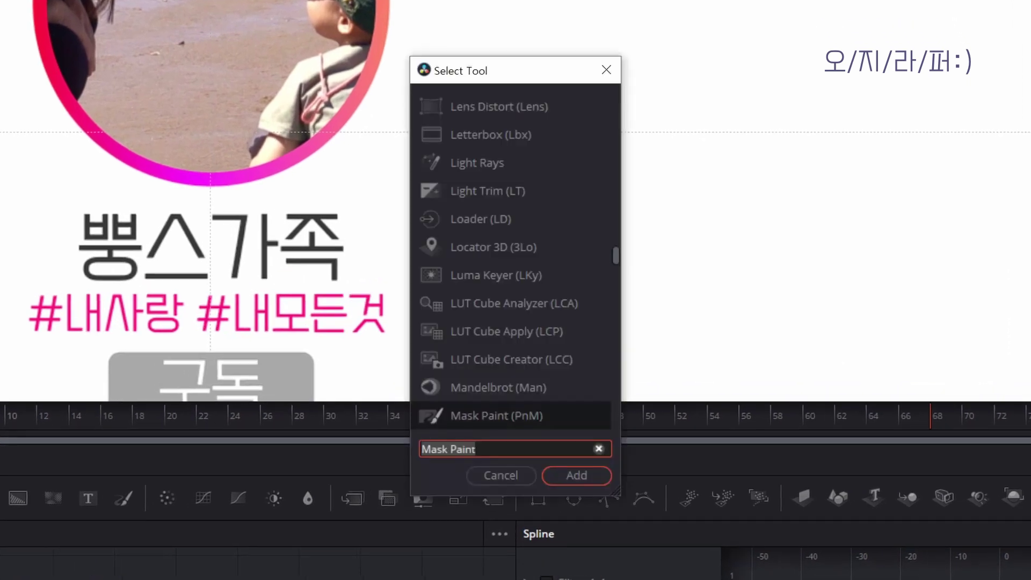
type("DU")
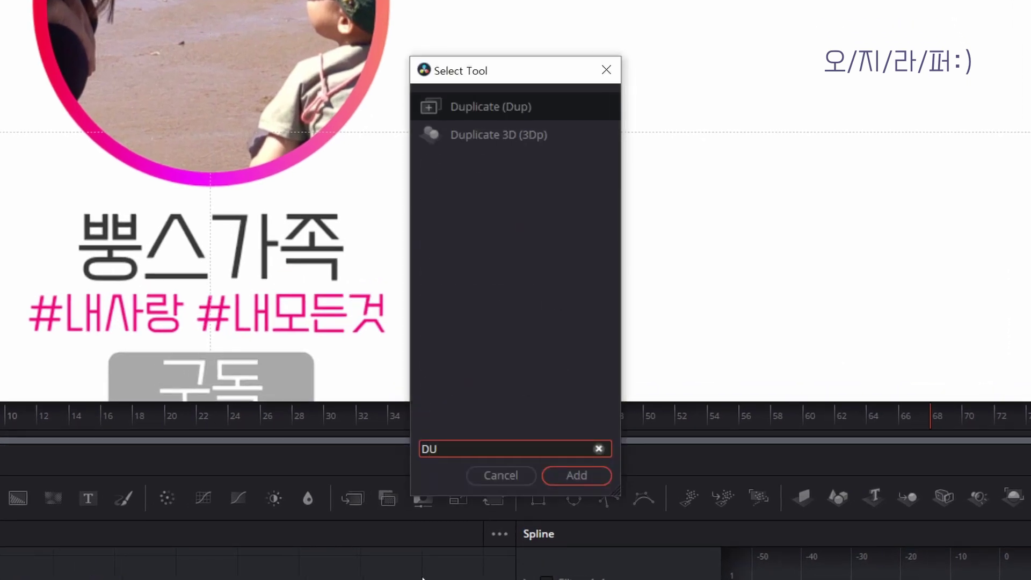
left_click(498, 107)
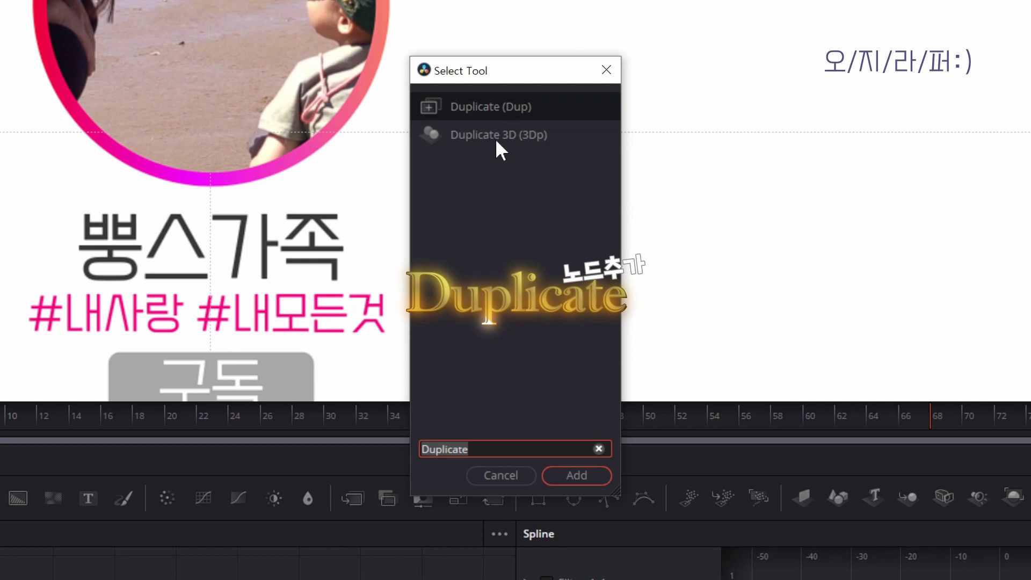
left_click(579, 481)
left_click_drag(846, 357, 654, 454)
left_click_drag(811, 371, 661, 322)
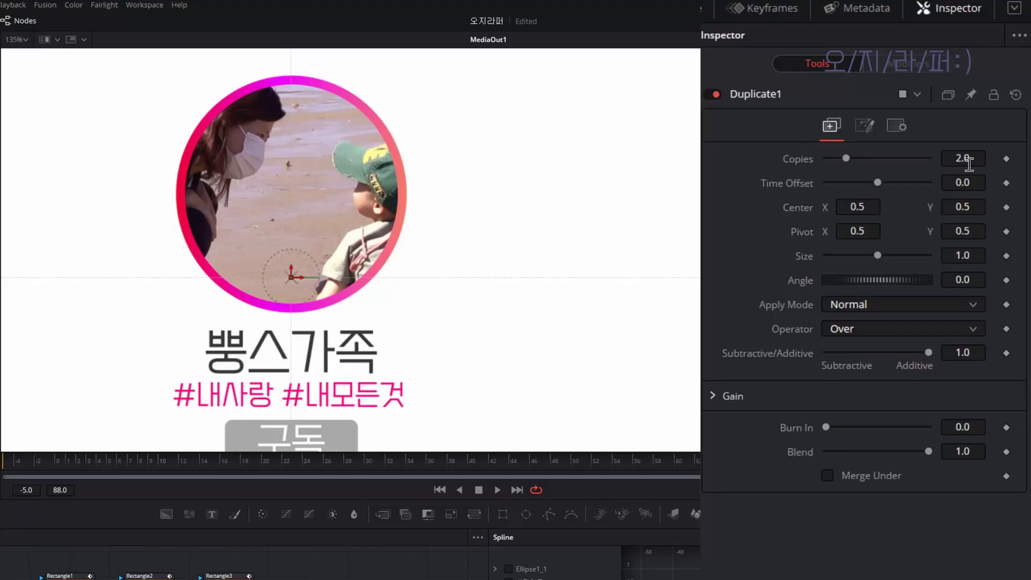
Set the Duplicate to 8 copies with an angle of 44 to form a radial burst, and play back the animation
left_click(968, 161)
type("8")
left_click(968, 274)
key("Return")
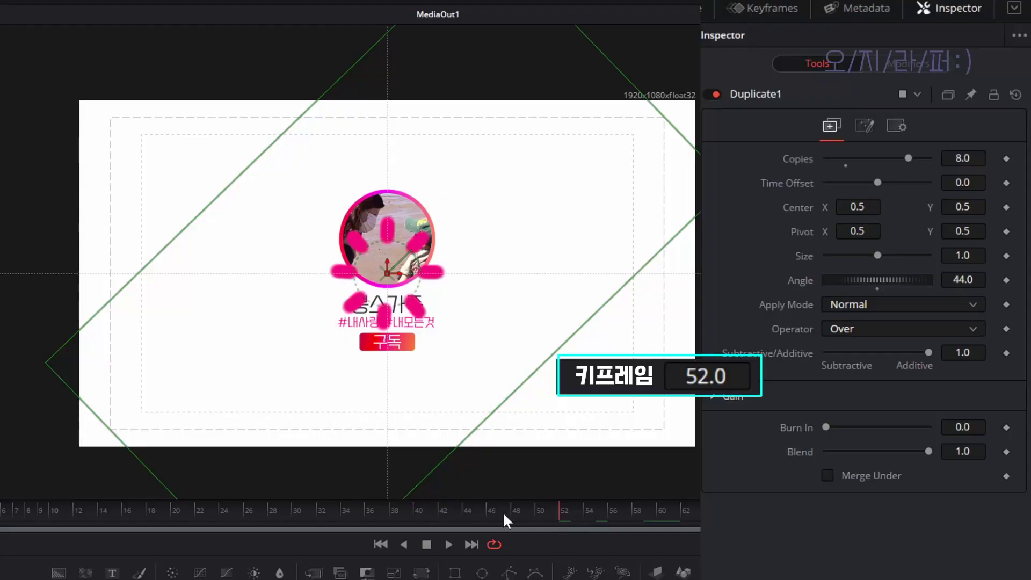
key("space")
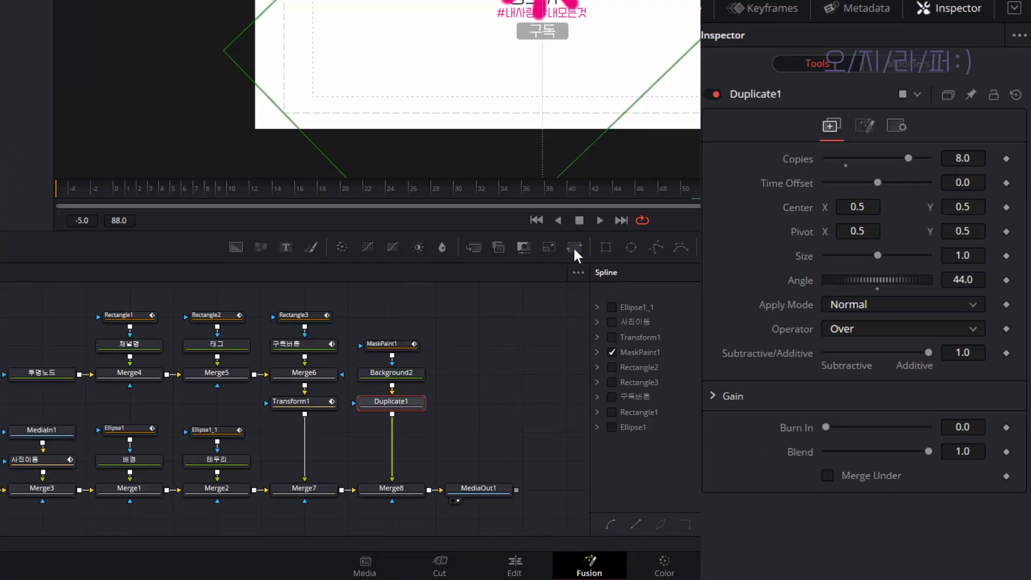
Add a Transform after Duplicate1 with size 0.23 and center Y 0.3, placing the shrunken burst over the subscribe button
left_click(573, 248)
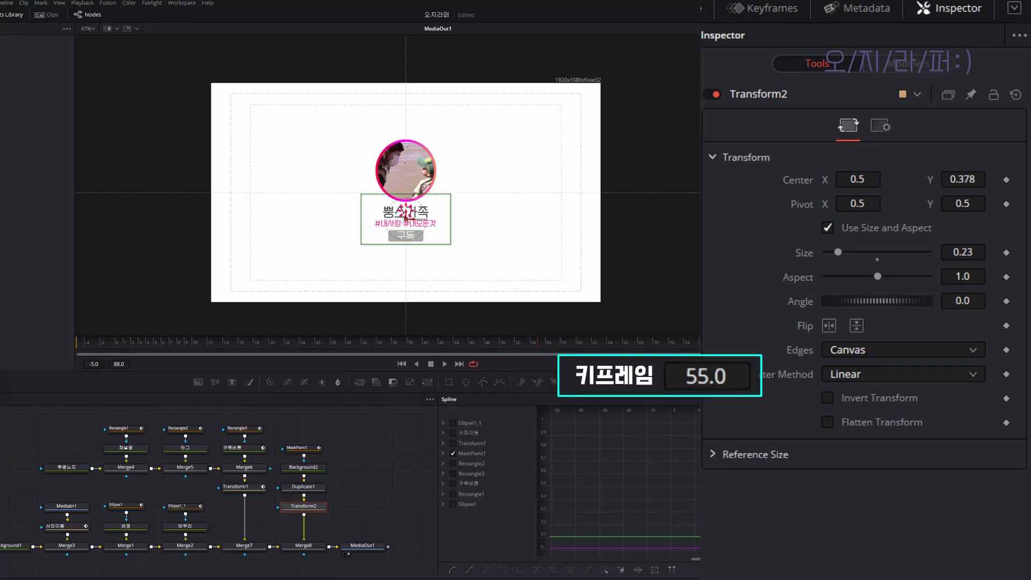
left_click_drag(963, 179, 920, 179)
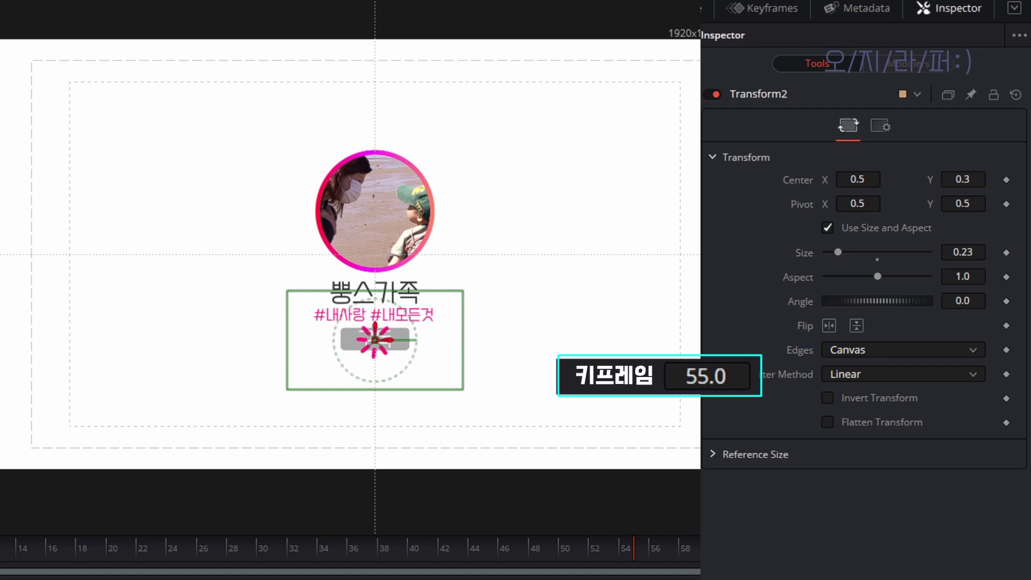
Keyframe the burst Transform's size at frame 55, and set its size to 0.0 at frame 54
left_click(1006, 252)
left_click(620, 548)
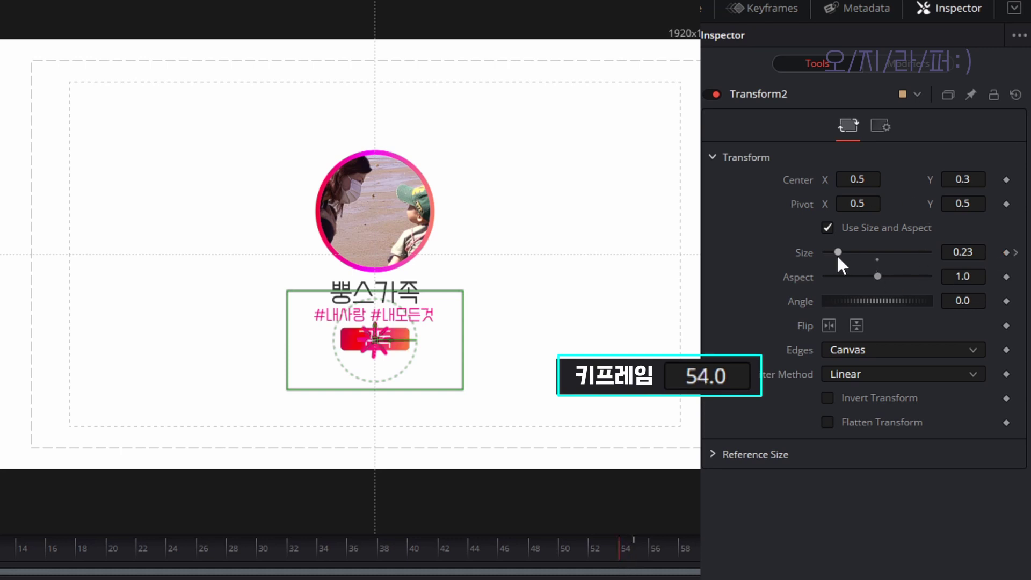
left_click_drag(839, 252, 825, 253)
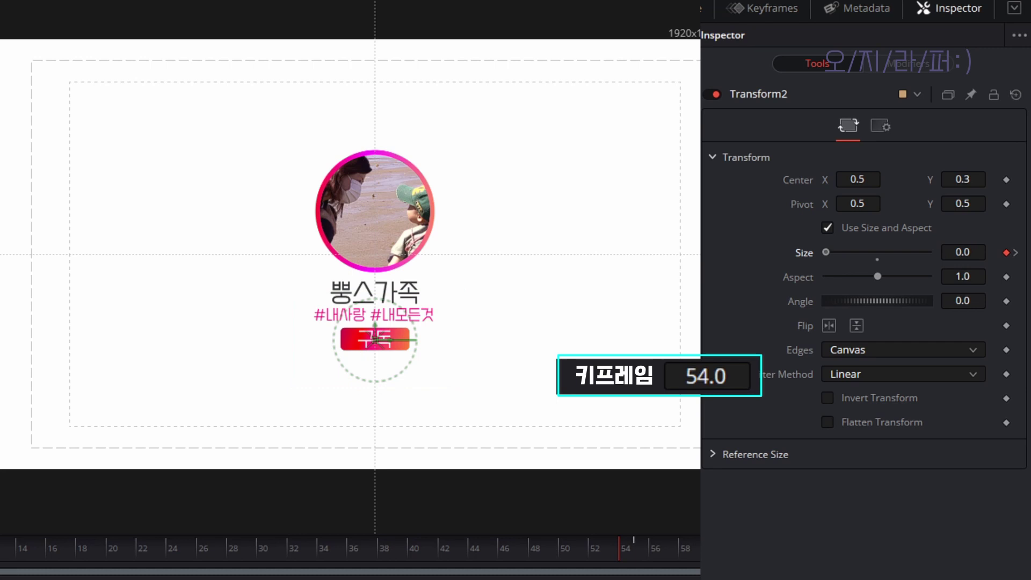
Go to frame 59 and reduce the size of MaskPaint1's polyline stroke
left_click_drag(581, 553, 730, 553)
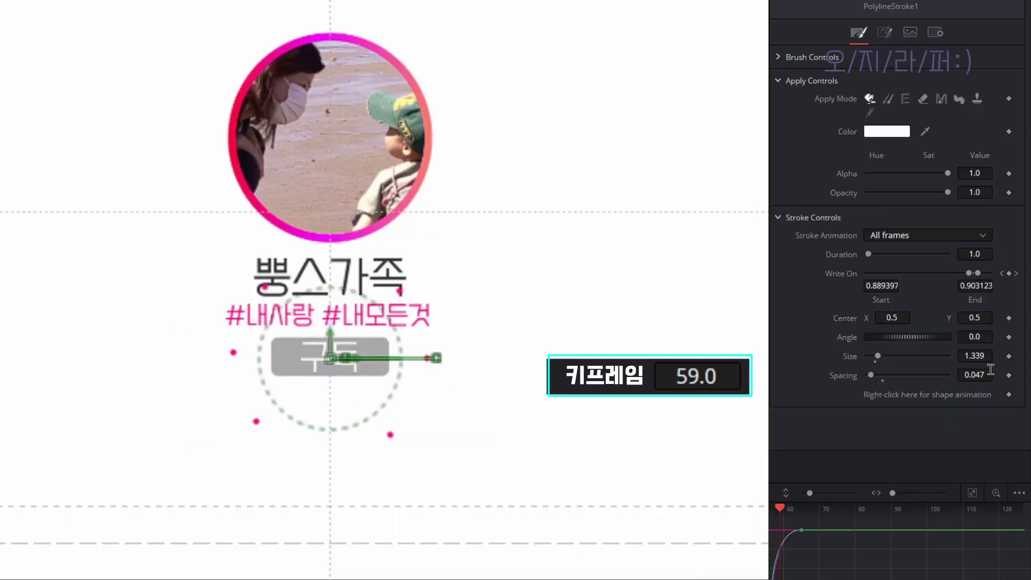
left_click_drag(975, 356, 829, 355)
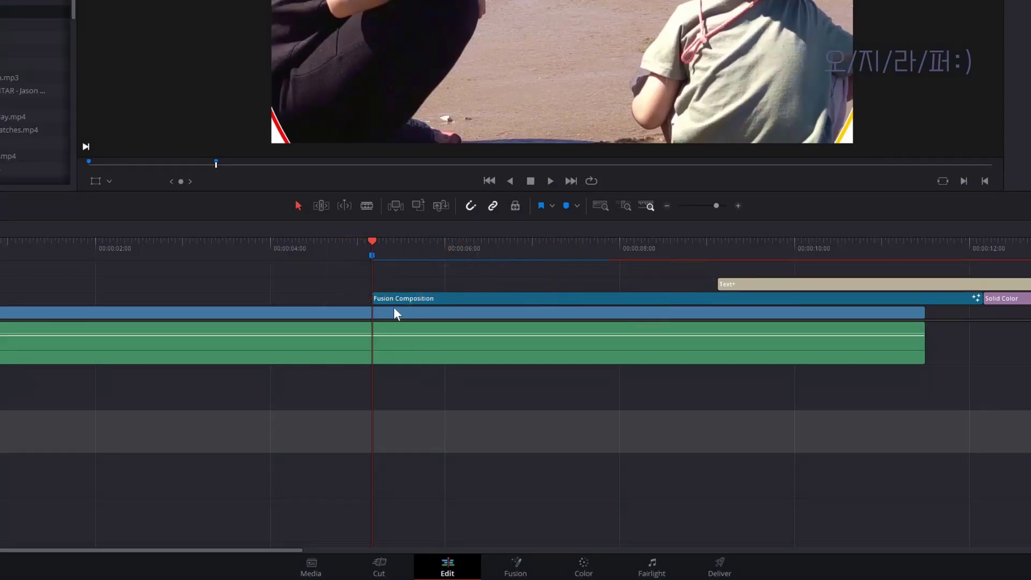
In the Edit page timeline, delete the video clip segment beneath the Fusion Composition and lower the composition into its track
left_click(417, 313)
key("Delete")
left_click_drag(669, 303, 670, 316)
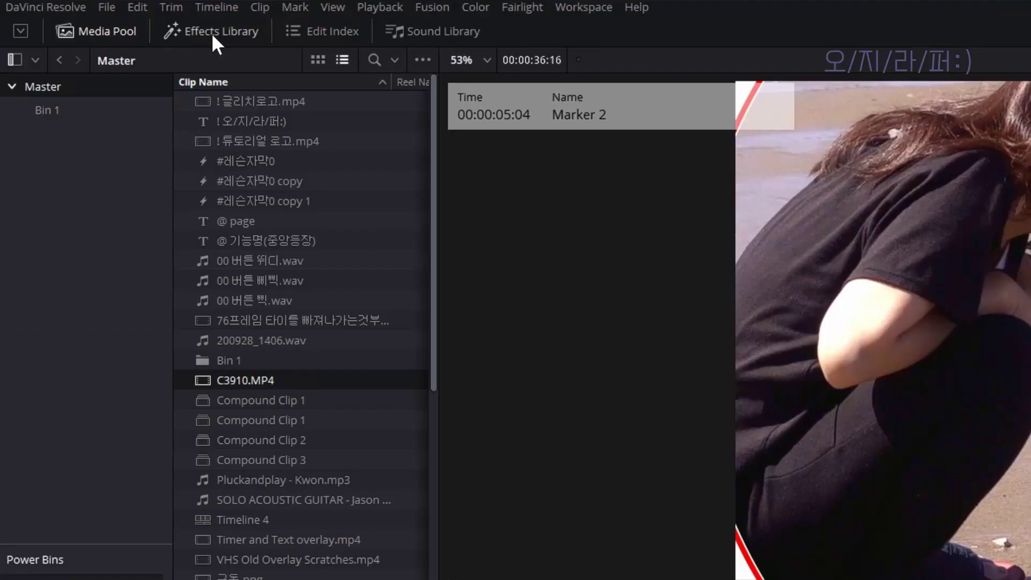
Add a Dip To Color Dissolve in white between the video clip and the Fusion Composition, shorten it, and play back the transition
left_click(211, 32)
left_click(51, 109)
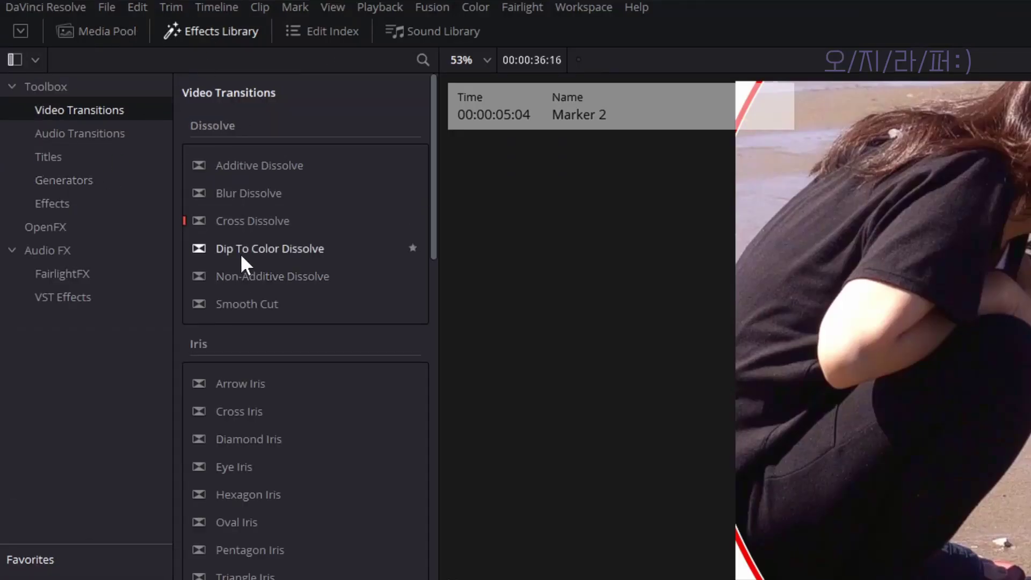
left_click_drag(241, 256, 481, 292)
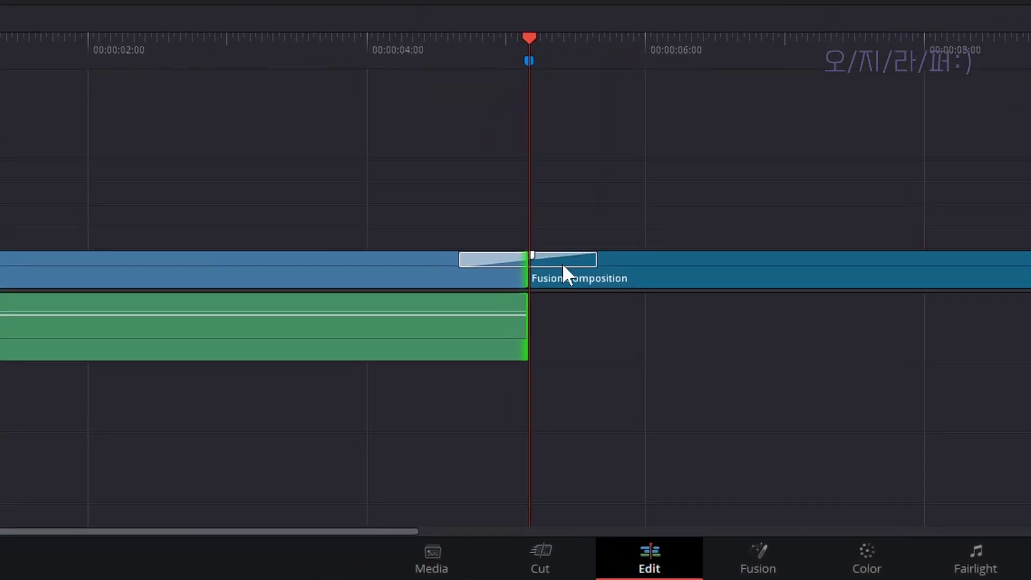
left_click_drag(593, 259, 565, 261)
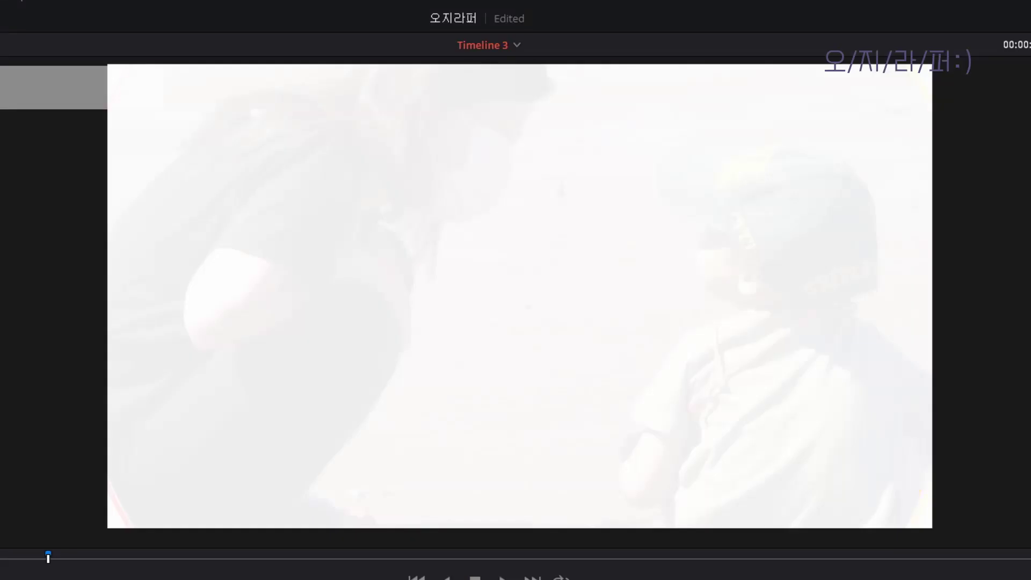
key("space")
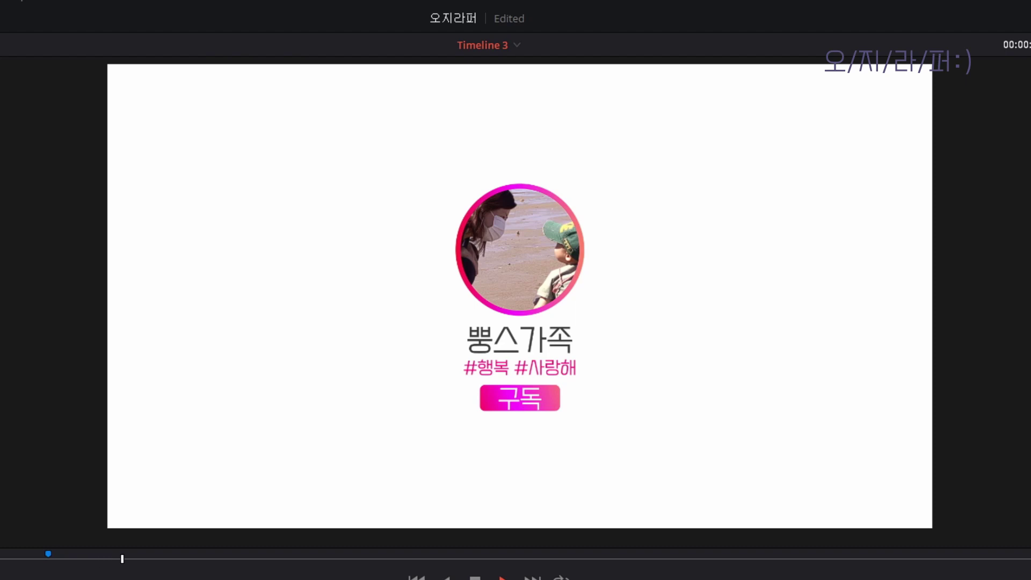
key("space")
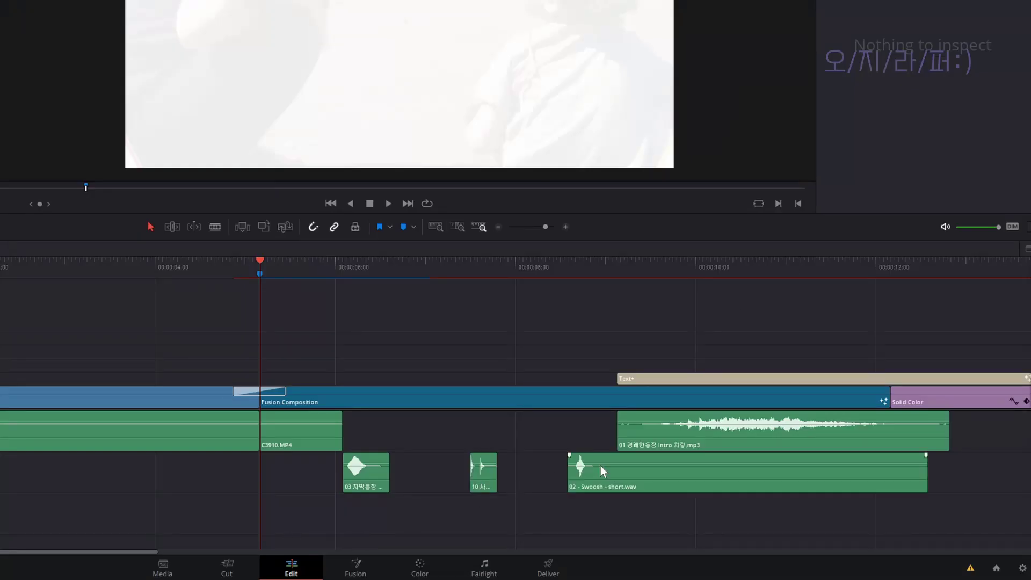